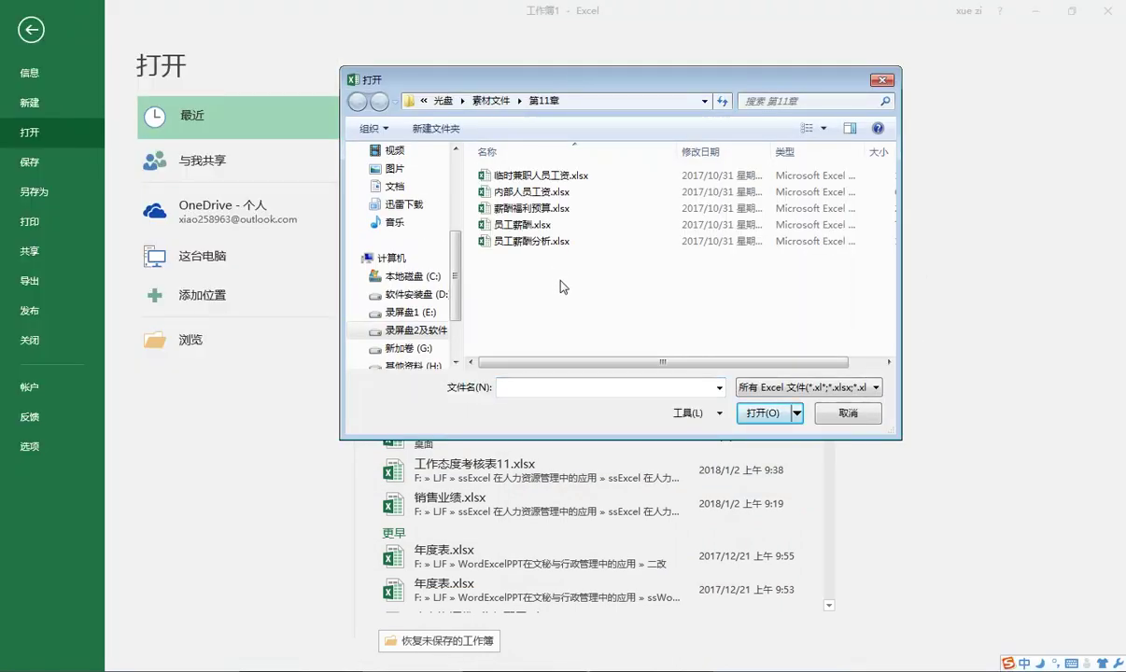
# Open the workbook 员工薪酬.xlsx from the 第11章 folder.
pyautogui.click(523, 225)
pyautogui.click(755, 416)
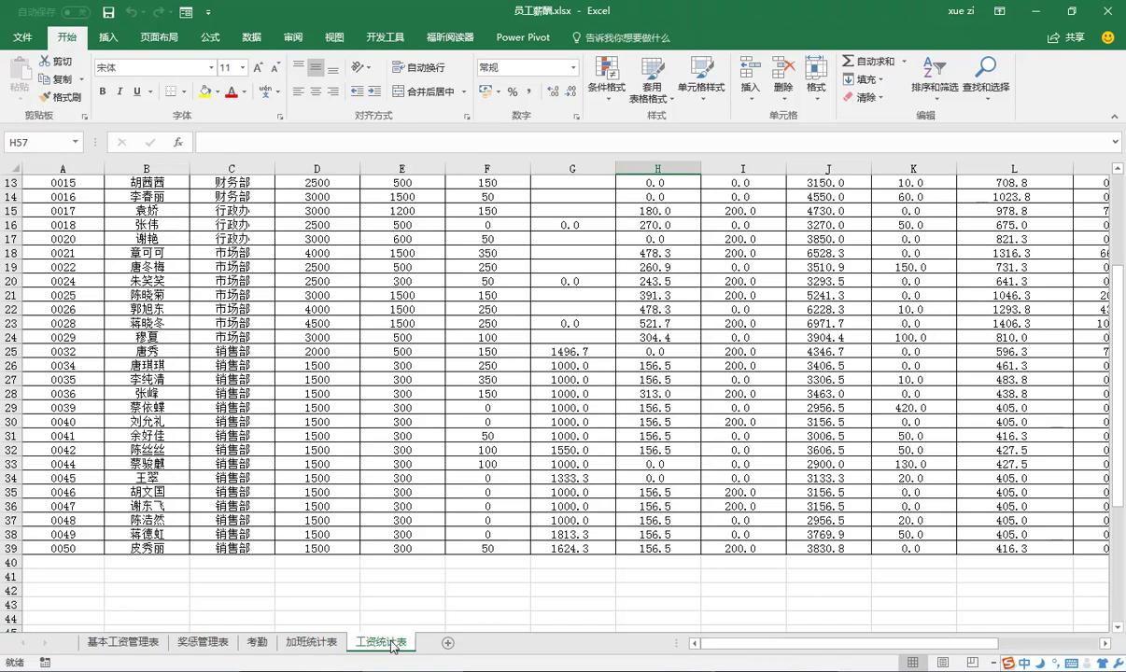
# Replace all formulas in the 工资统计表 data table with their values by copying it and using Paste Special with 数值.
pyautogui.click(565, 534)
pyautogui.click(531, 424)
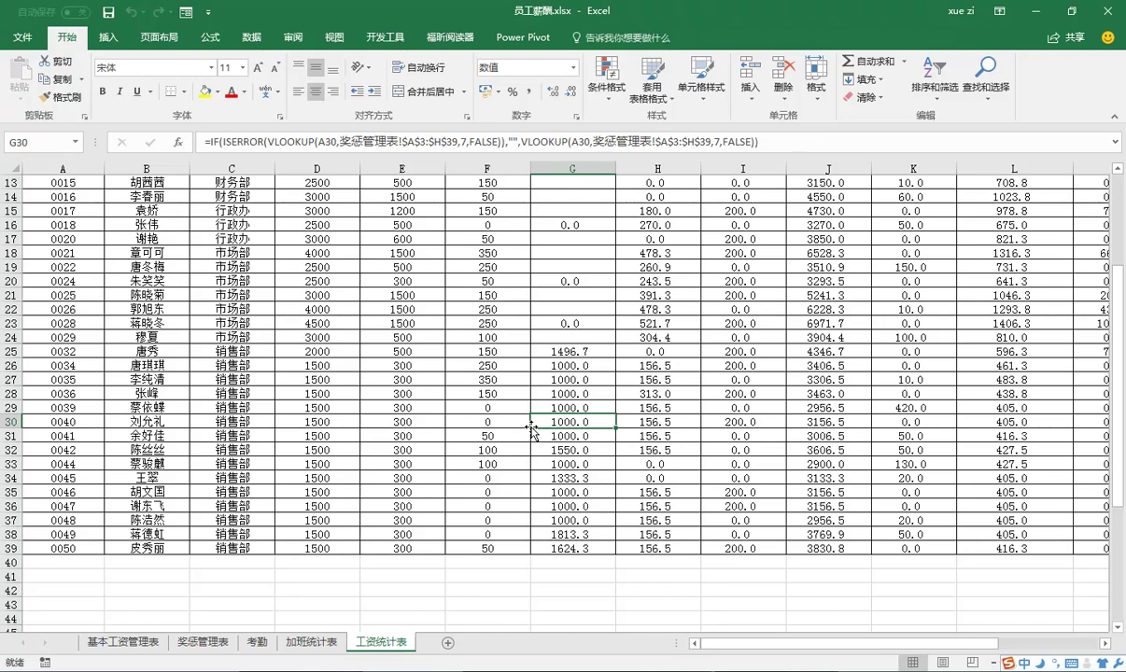
pyautogui.hotkey('ctrl', 'a')
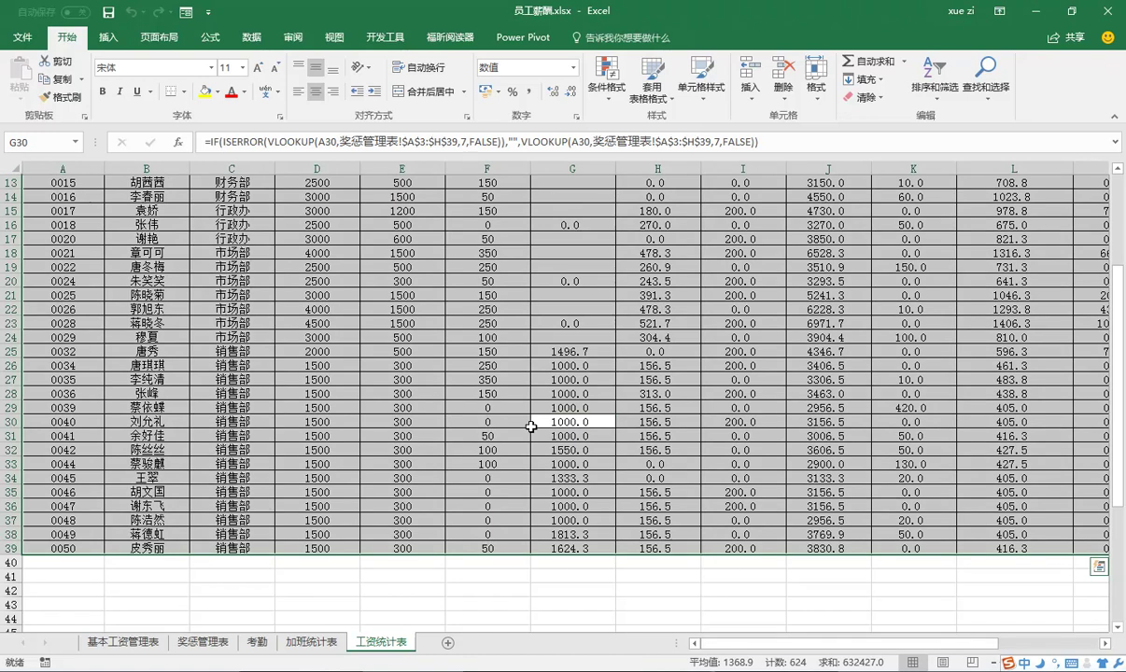
pyautogui.click(62, 80)
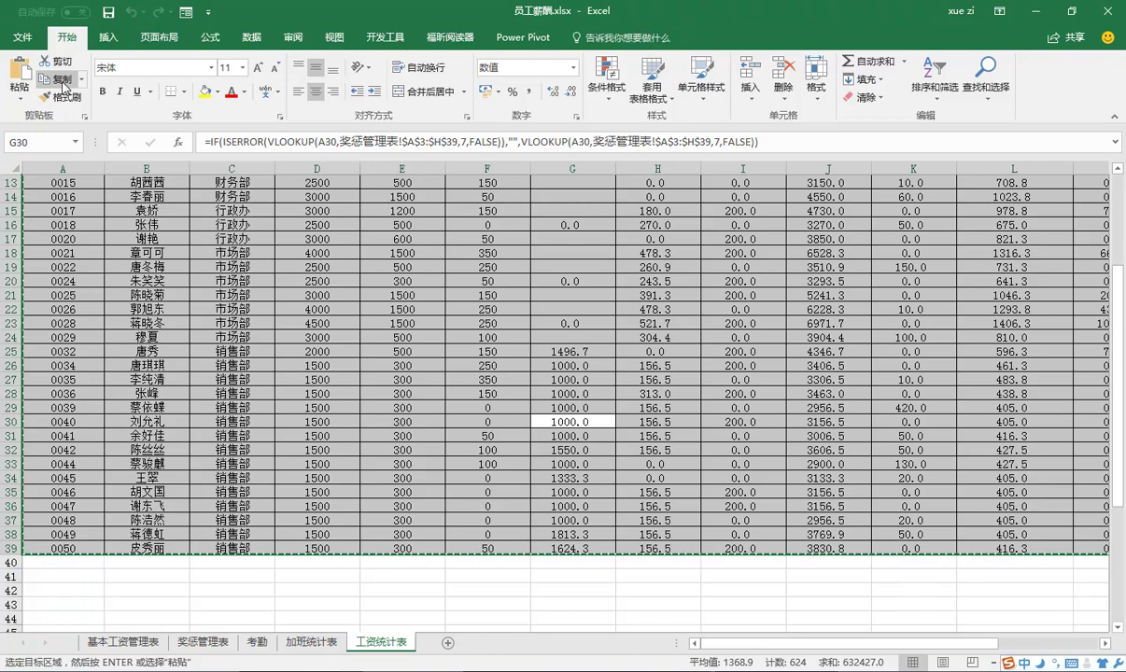
pyautogui.hotkey('alt', 'e')
pyautogui.press('s')
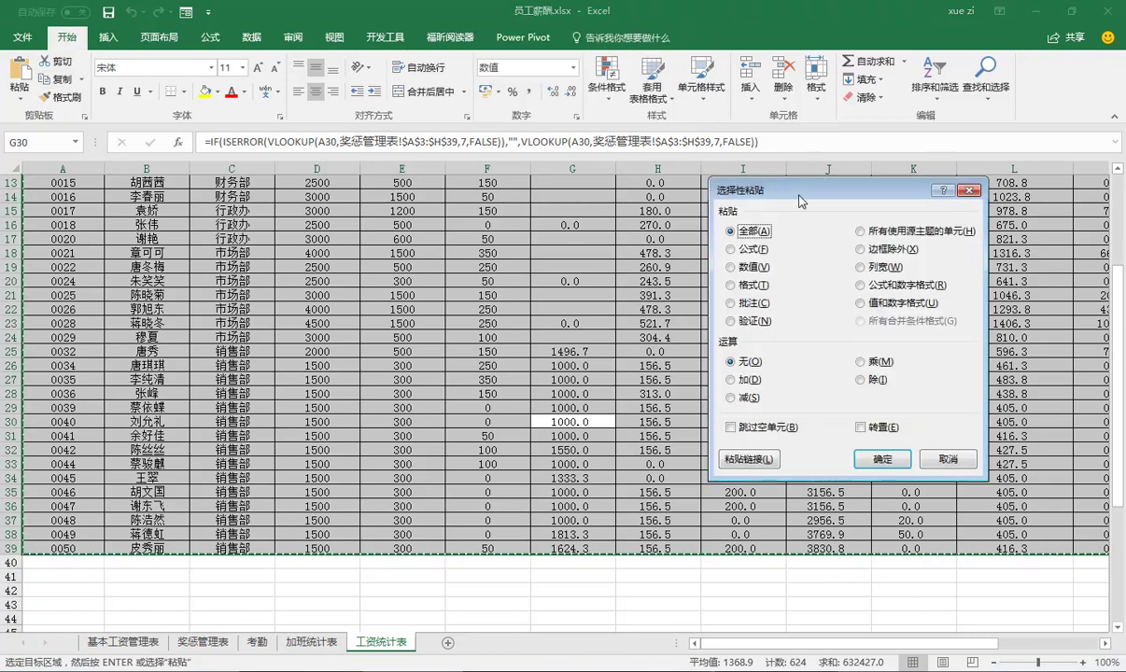
pyautogui.click(769, 267)
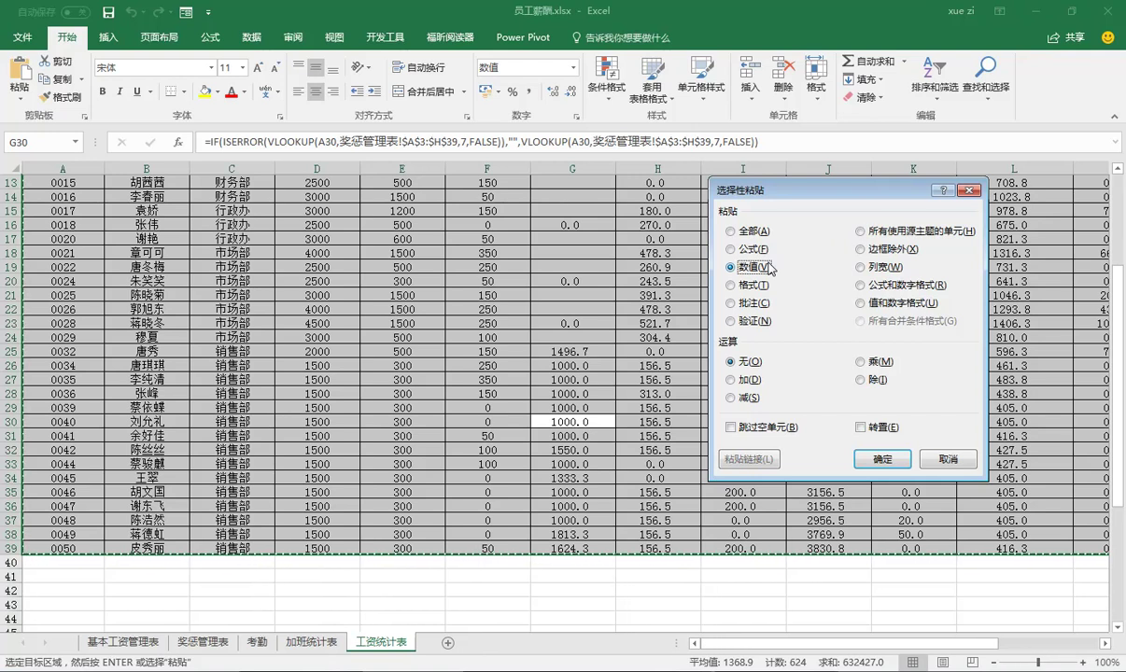
pyautogui.click(885, 459)
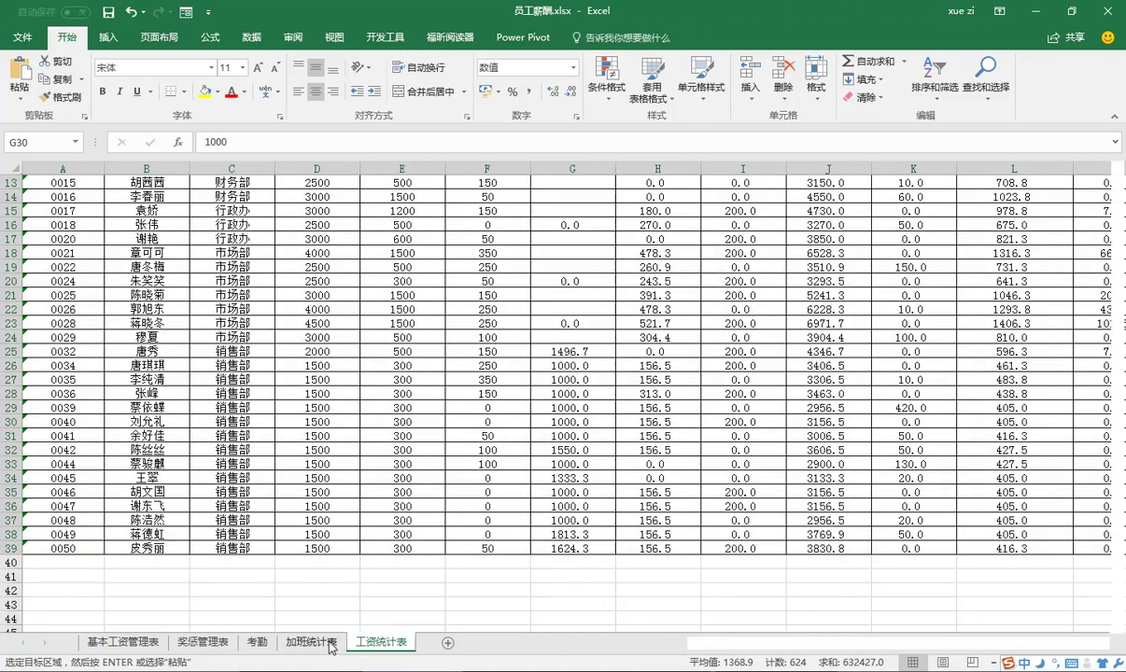
# Delete the four sheets from 基本工资管理表 through 加班统计表 together, leaving only 工资统计表.
pyautogui.click(310, 642)
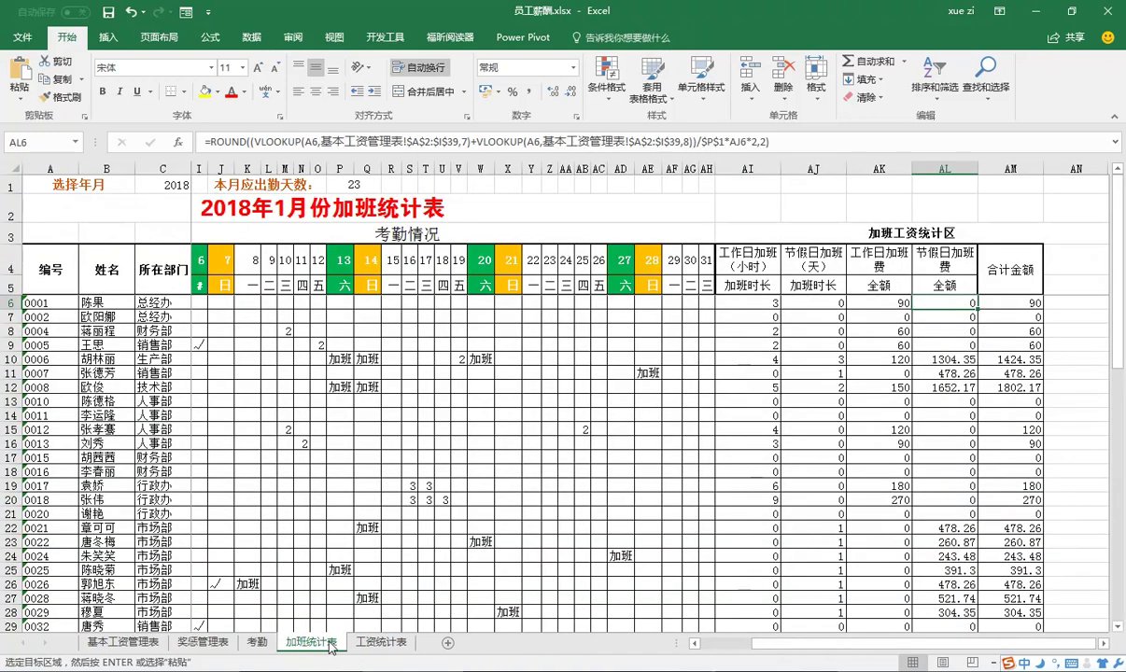
pyautogui.keyDown('ctrl'); pyautogui.click(127, 643); pyautogui.keyUp('ctrl')
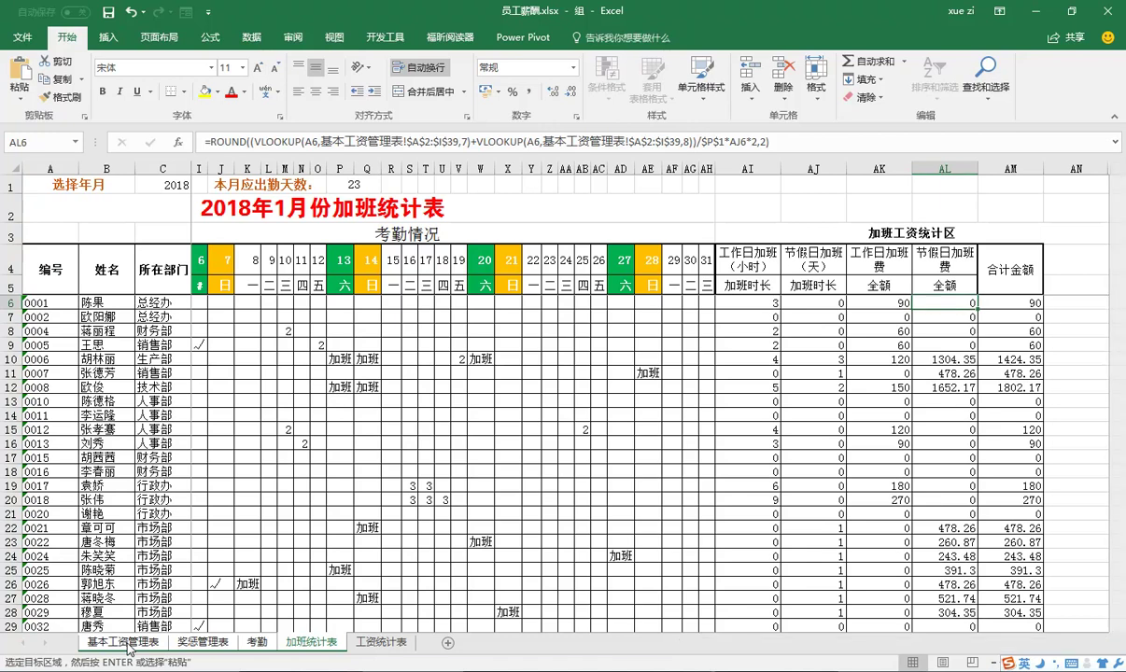
pyautogui.rightClick(128, 648)
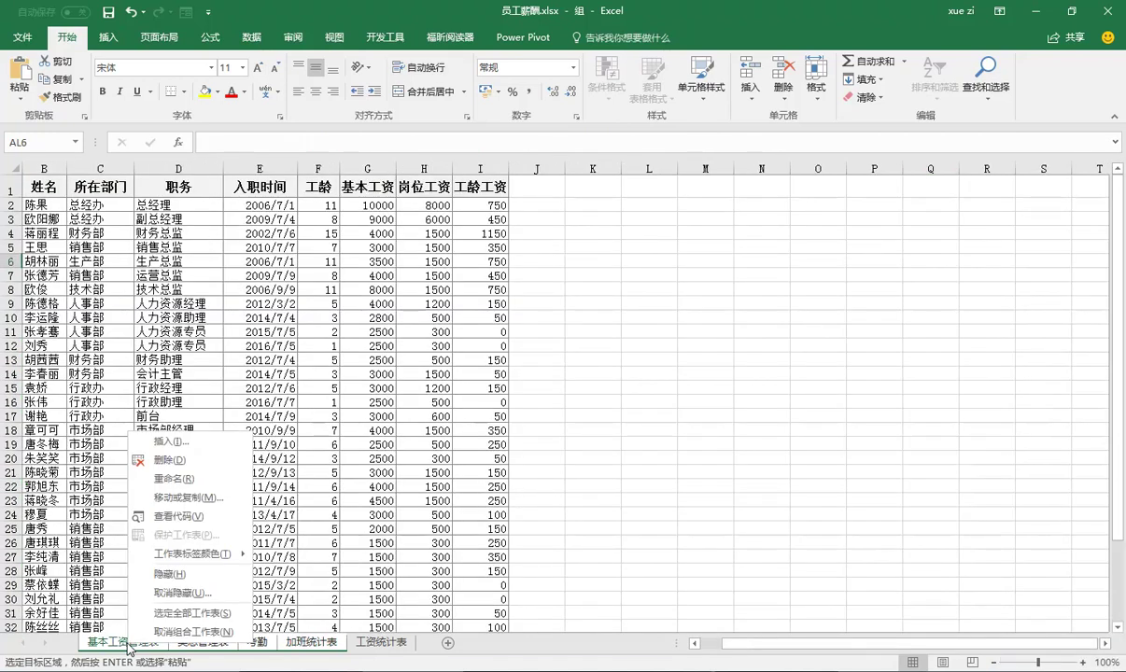
pyautogui.click(168, 459)
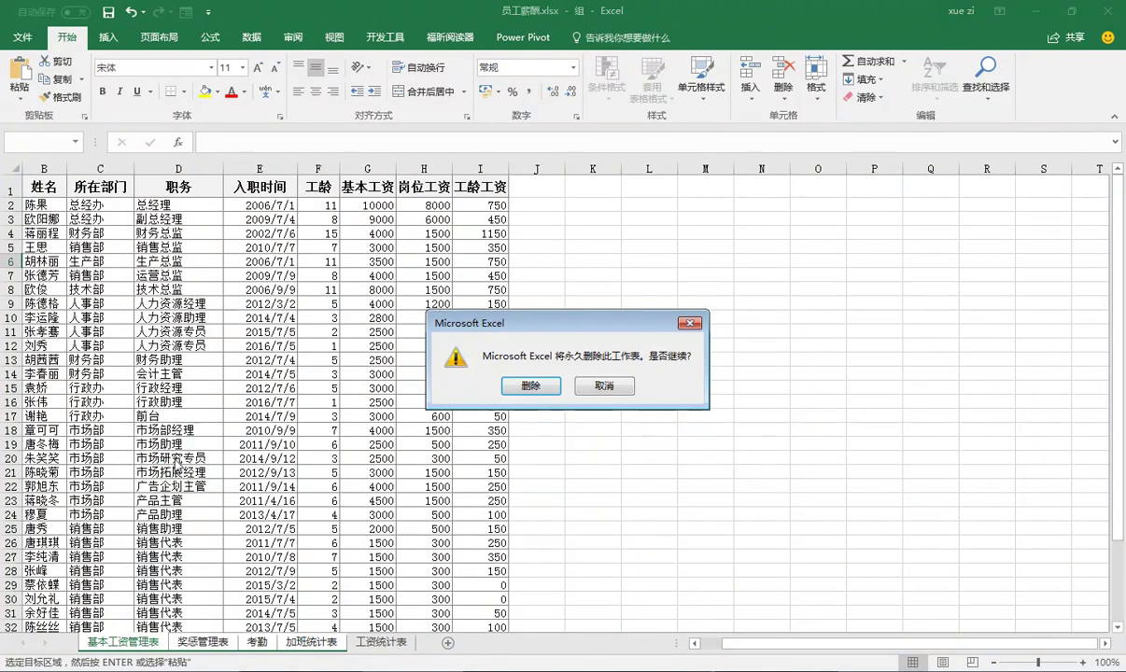
pyautogui.click(530, 385)
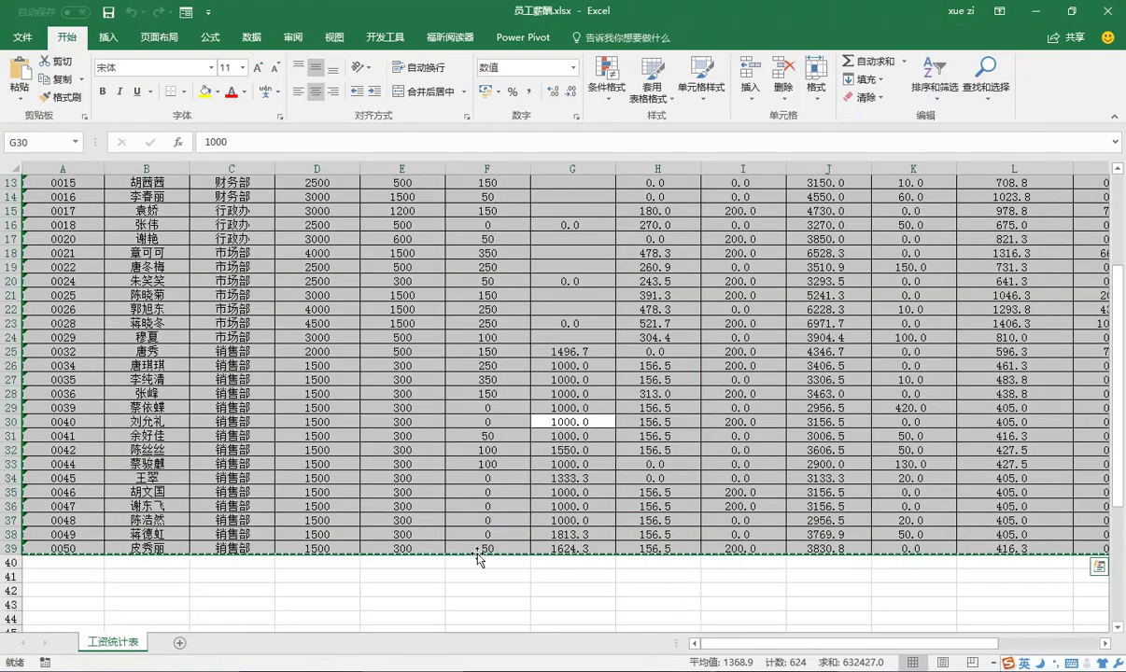
# Rename the remaining 工资统计表 sheet as 工资源数据.
pyautogui.doubleClick(112, 642)
pyautogui.write('gon')
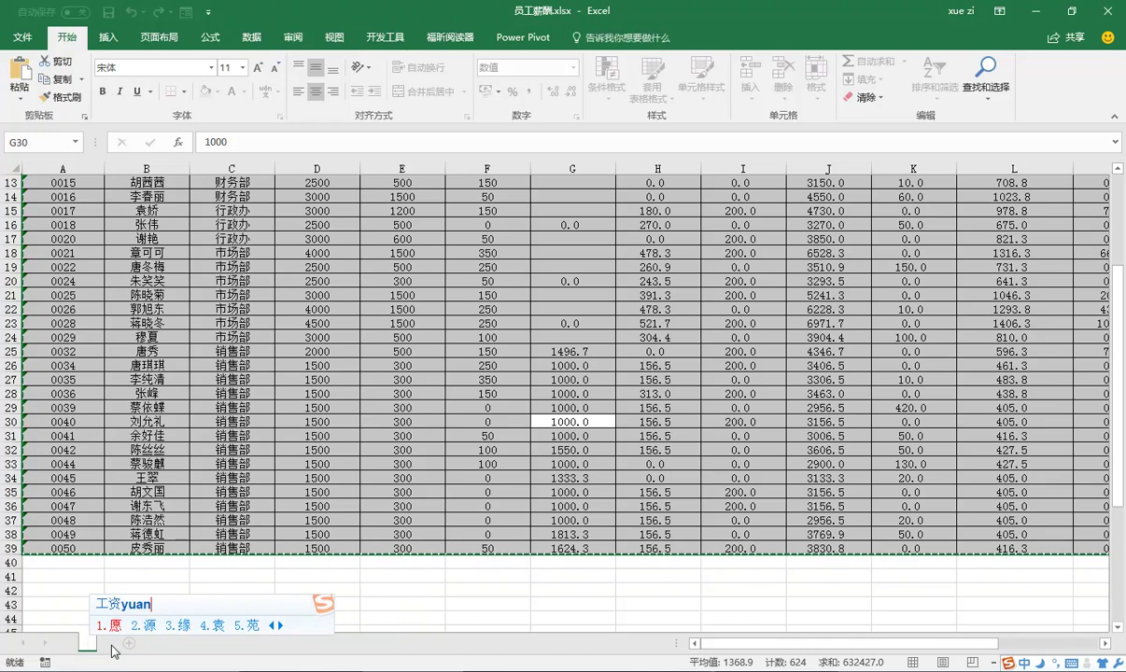
pyautogui.write("shu'j")
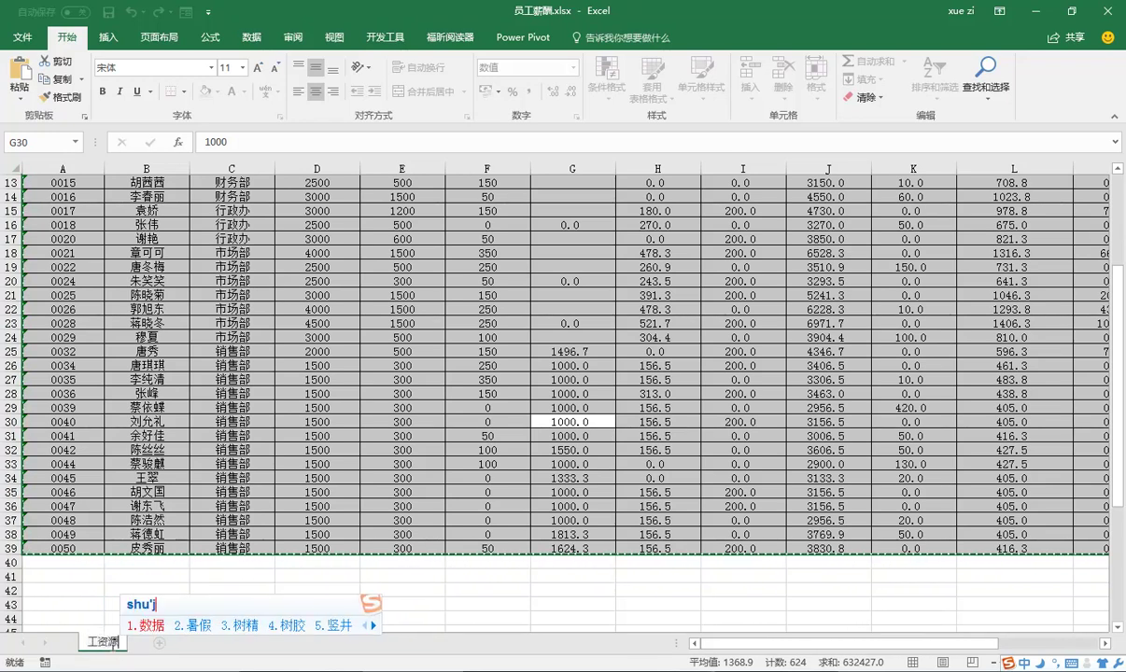
pyautogui.press('Return')
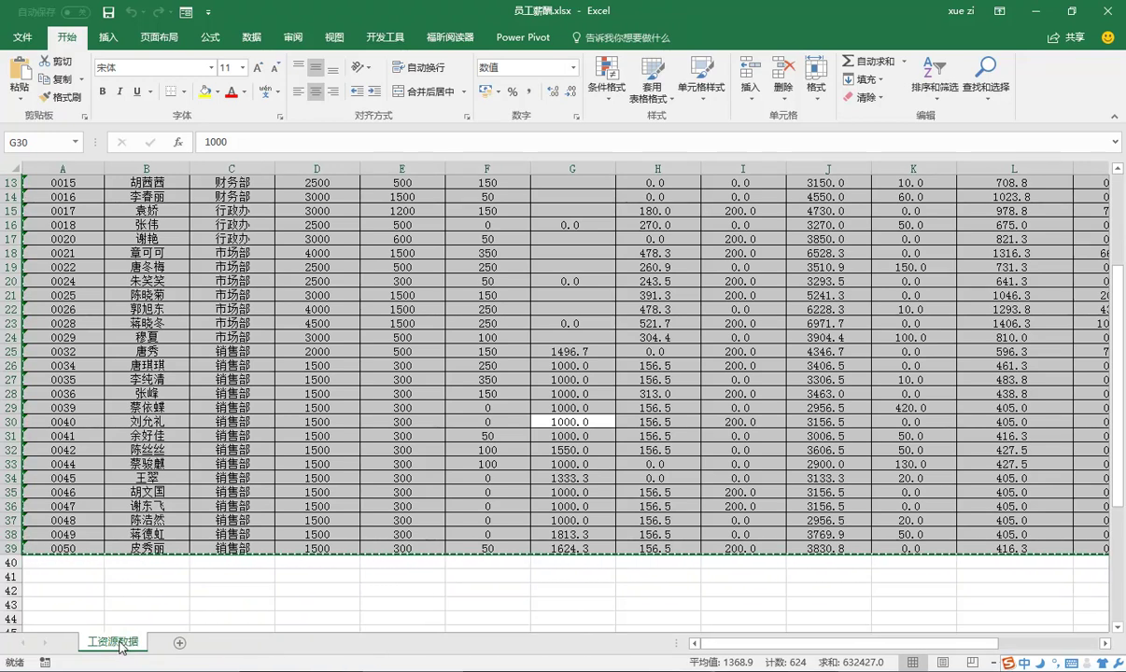
# Create a copy of the 工资源数据 sheet in the same workbook, placed before the original.
pyautogui.rightClick(120, 647)
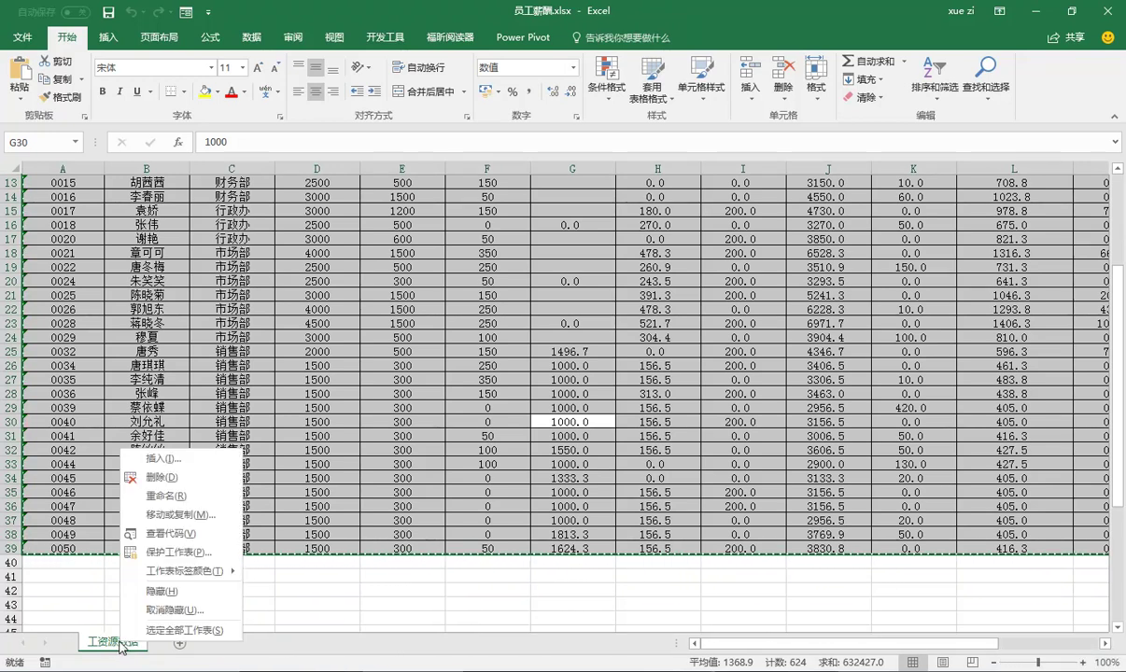
pyautogui.click(184, 516)
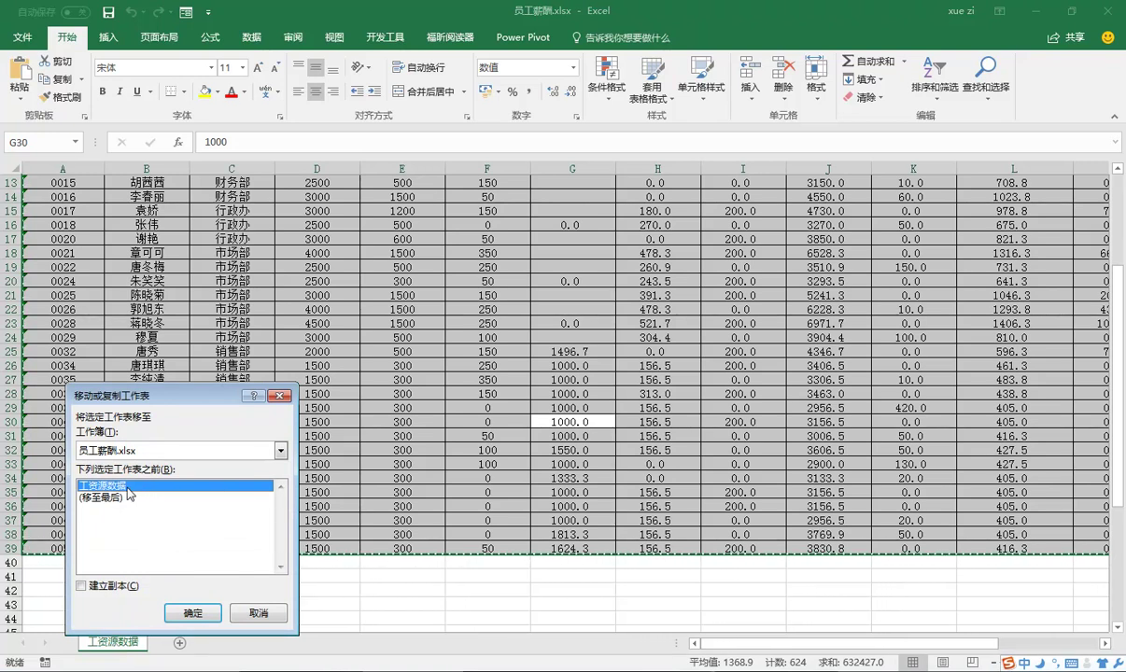
pyautogui.click(91, 588)
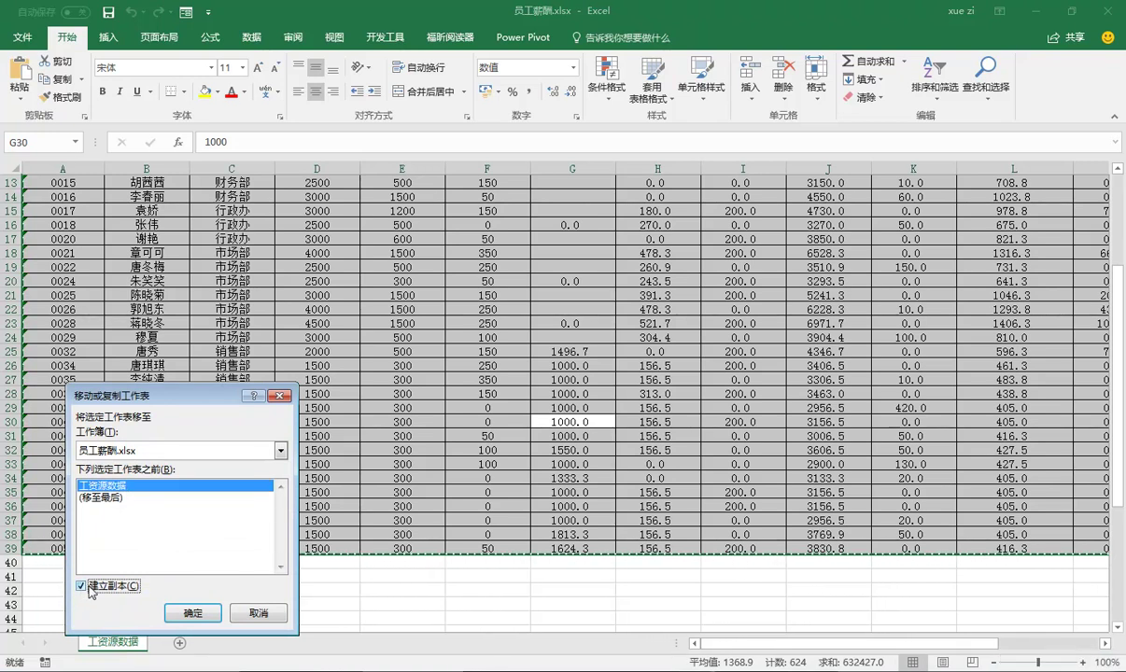
pyautogui.click(192, 613)
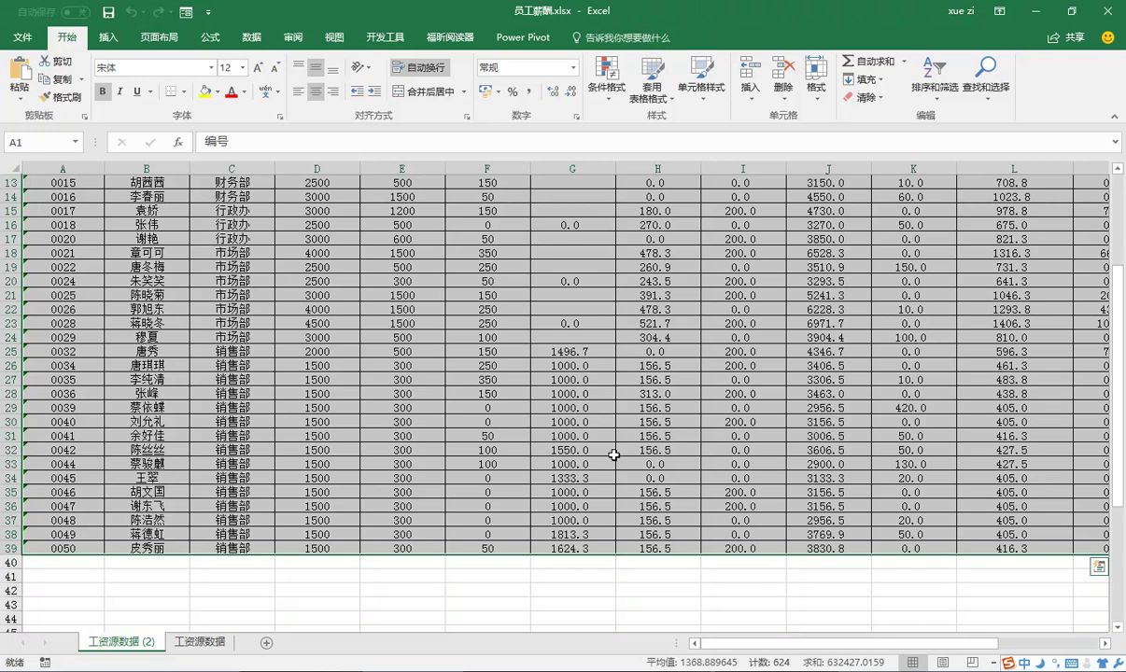
# Rename the copied sheet as 工资统计与管理.
pyautogui.doubleClick(131, 643)
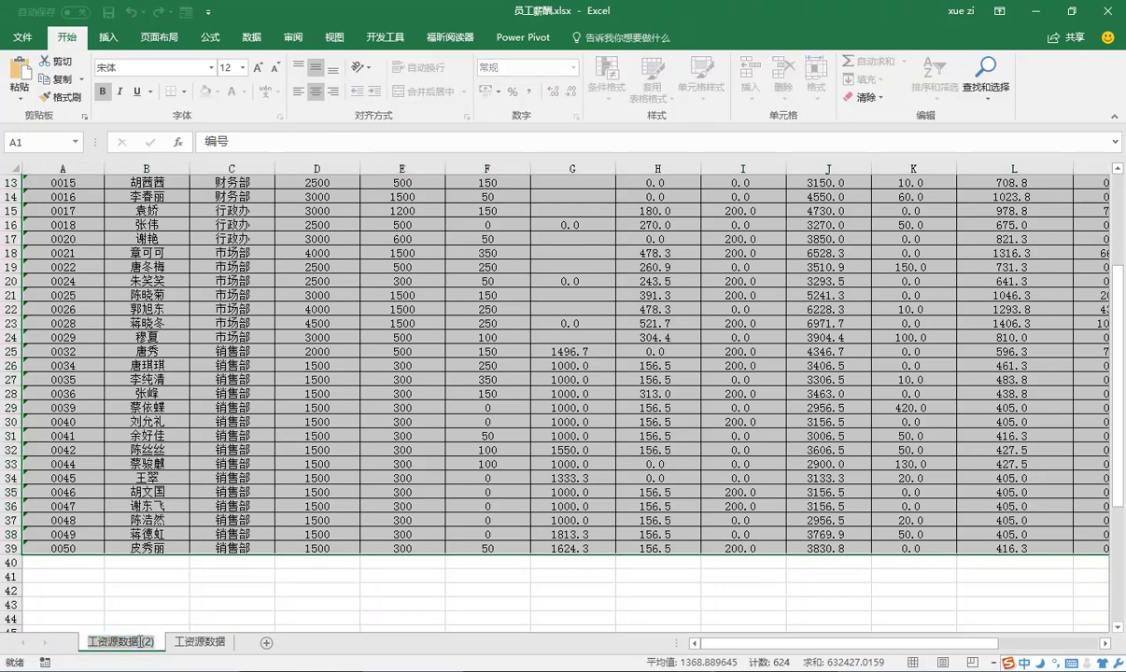
pyautogui.press('BackSpace')
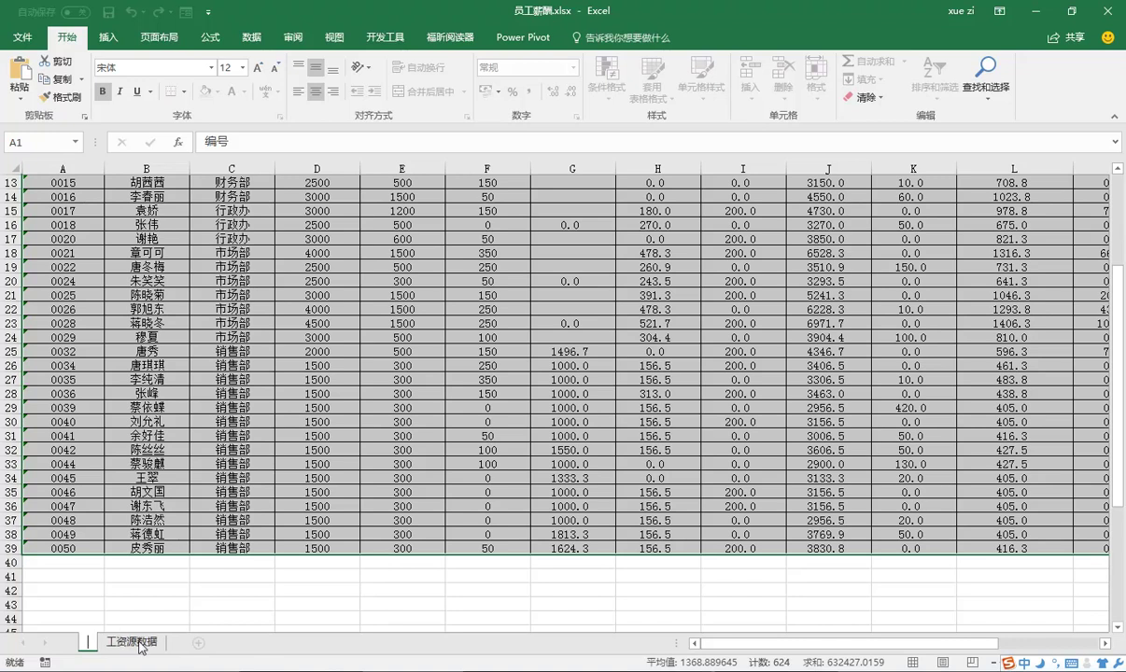
pyautogui.write('gz')
pyautogui.press('space')
pyautogui.write('tongji')
pyautogui.press('space')
pyautogui.write('yu')
pyautogui.press('space')
pyautogui.write('guanl')
pyautogui.press('space')
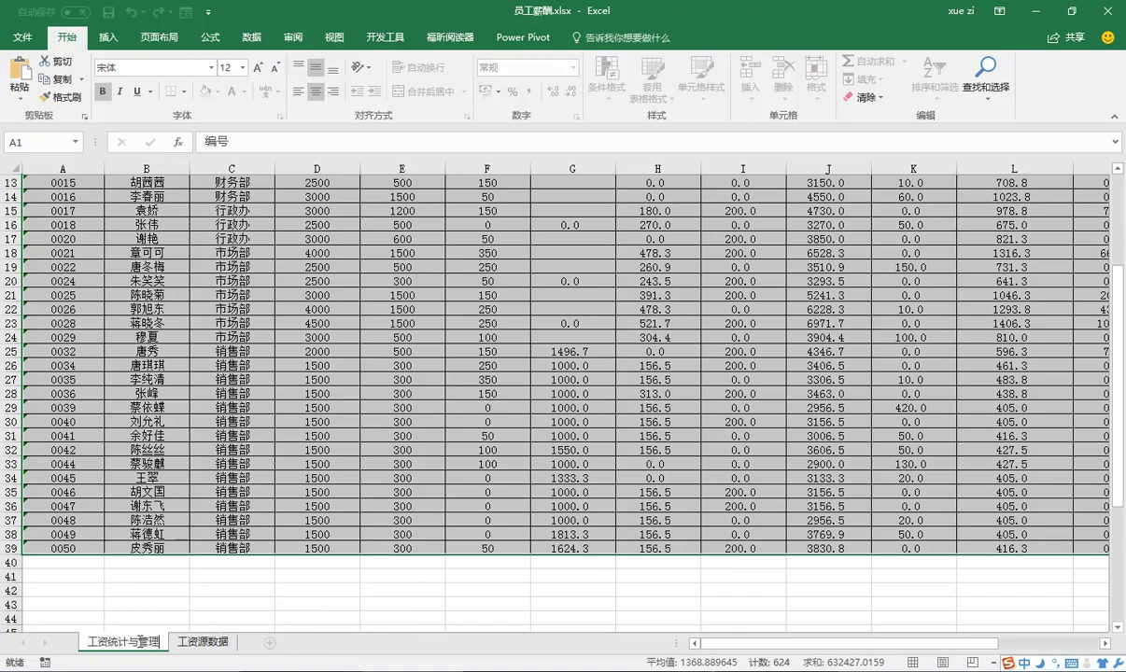
pyautogui.press('Return')
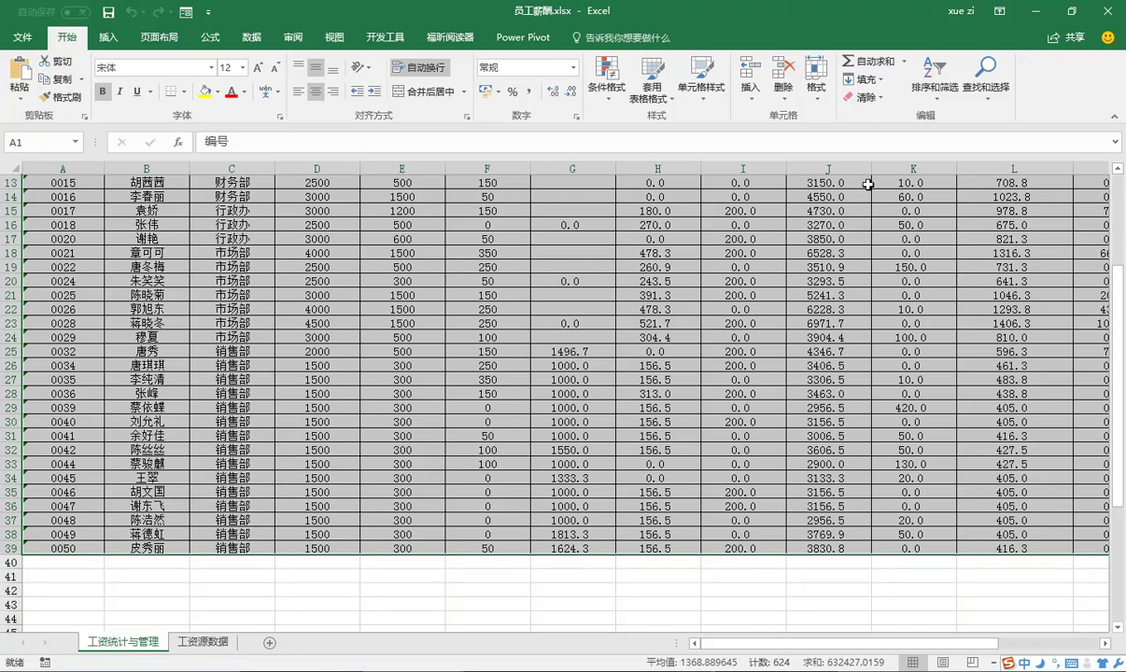
# Delete columns G through O from the 工资统计与管理 sheet.
pyautogui.moveTo(899, 643); pyautogui.dragTo(998, 644)
pyautogui.moveTo(233, 170); pyautogui.dragTo(929, 168)
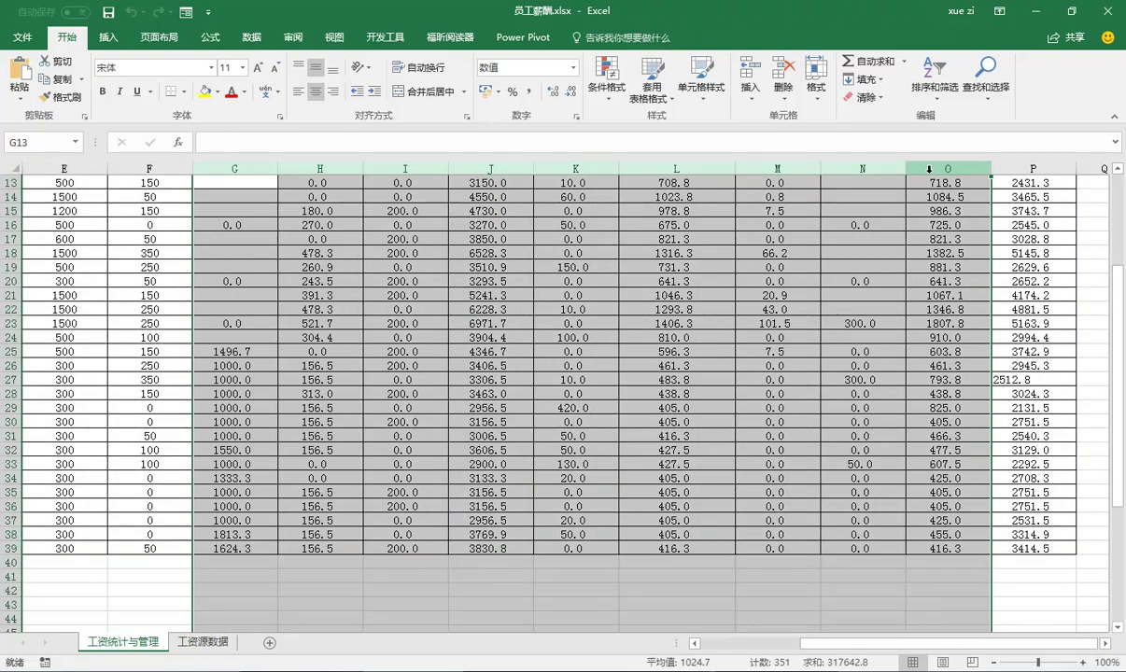
pyautogui.rightClick(928, 168)
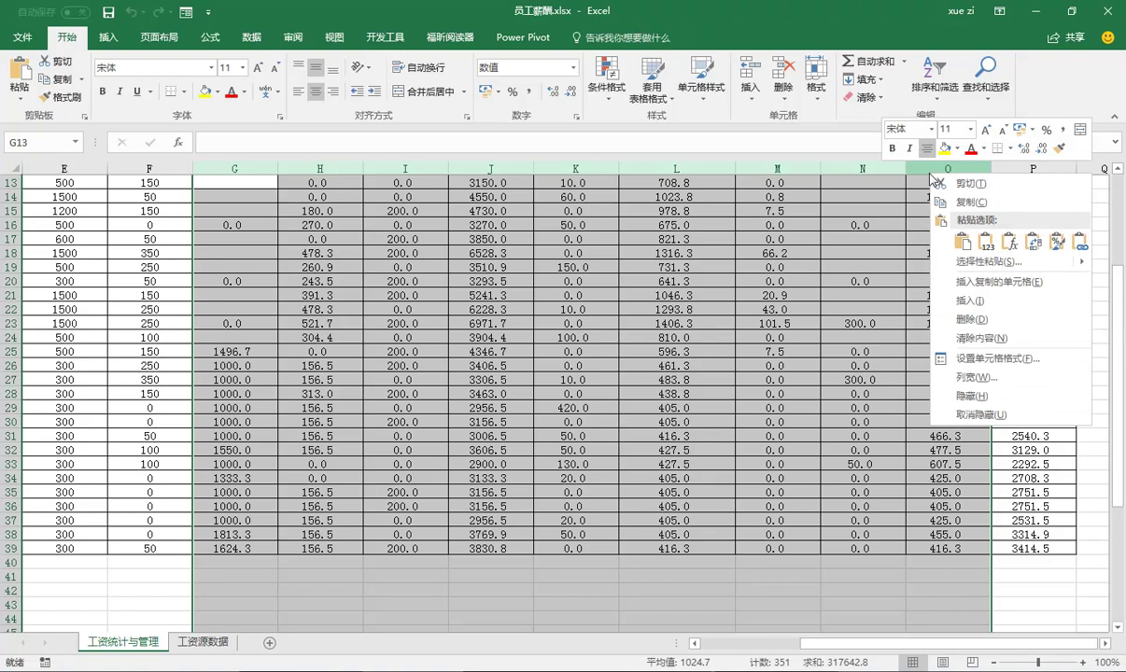
pyautogui.click(969, 319)
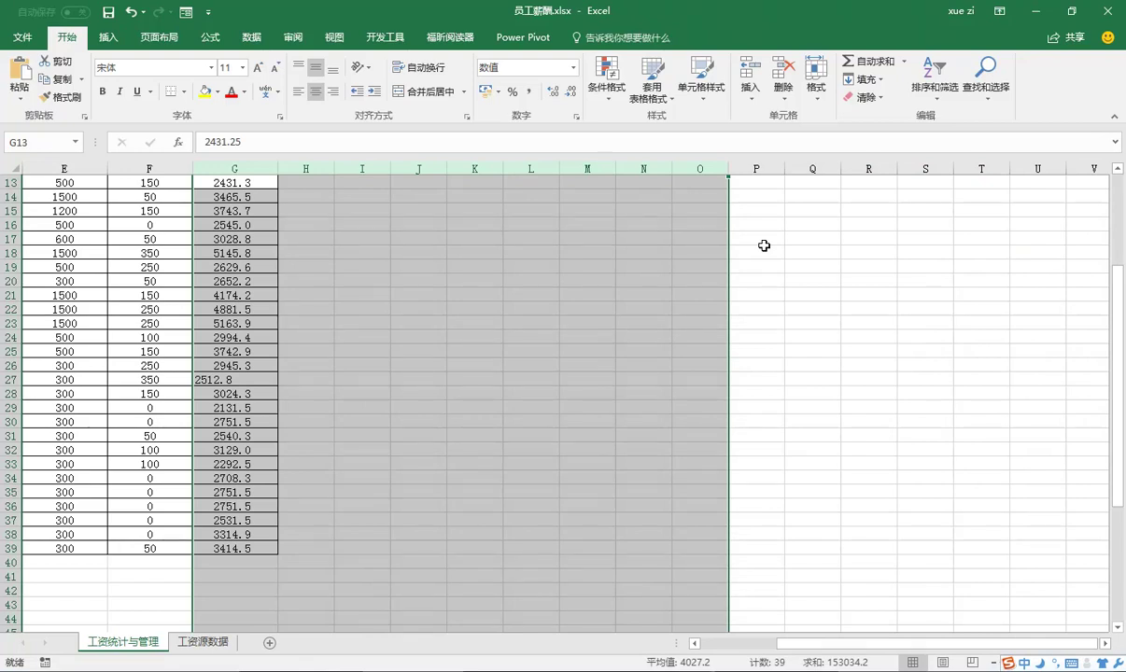
# Set up a sort of the salary table with 所在部门 as the primary key and a custom list (自定义序列) as the order.
pyautogui.click(126, 294)
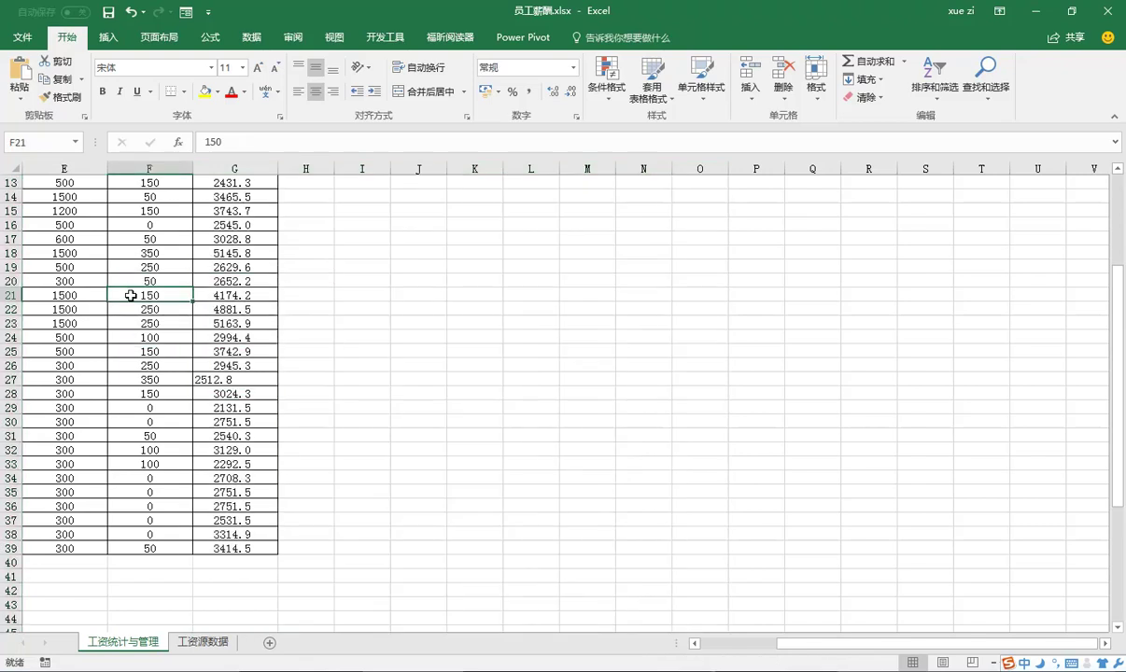
pyautogui.click(251, 37)
pyautogui.click(436, 76)
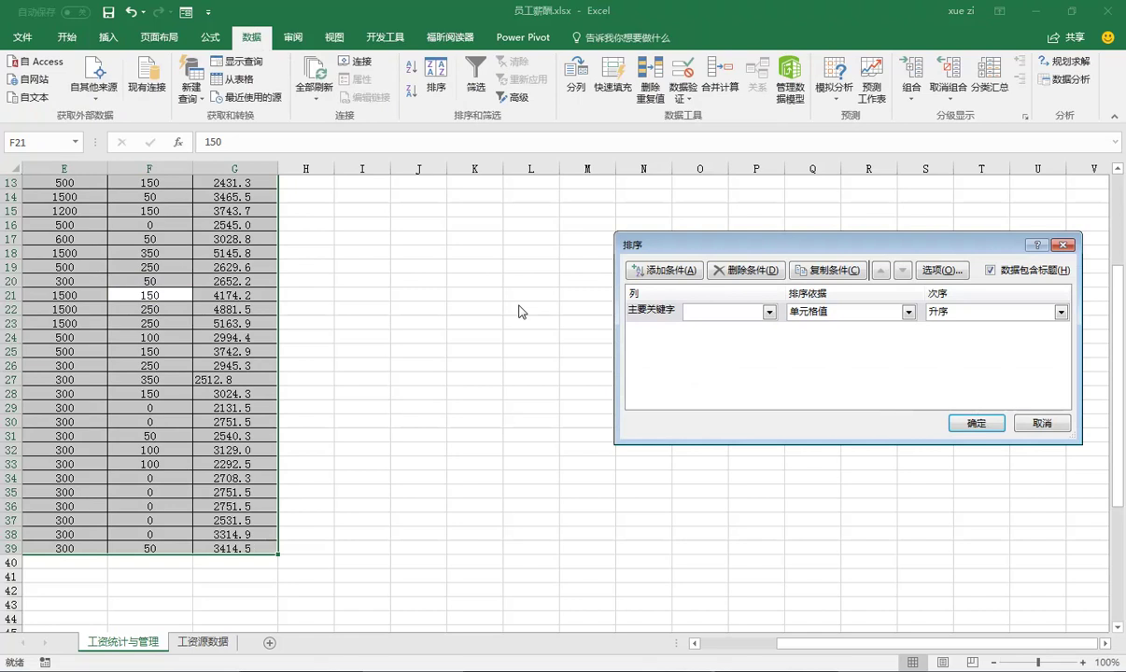
pyautogui.click(769, 312)
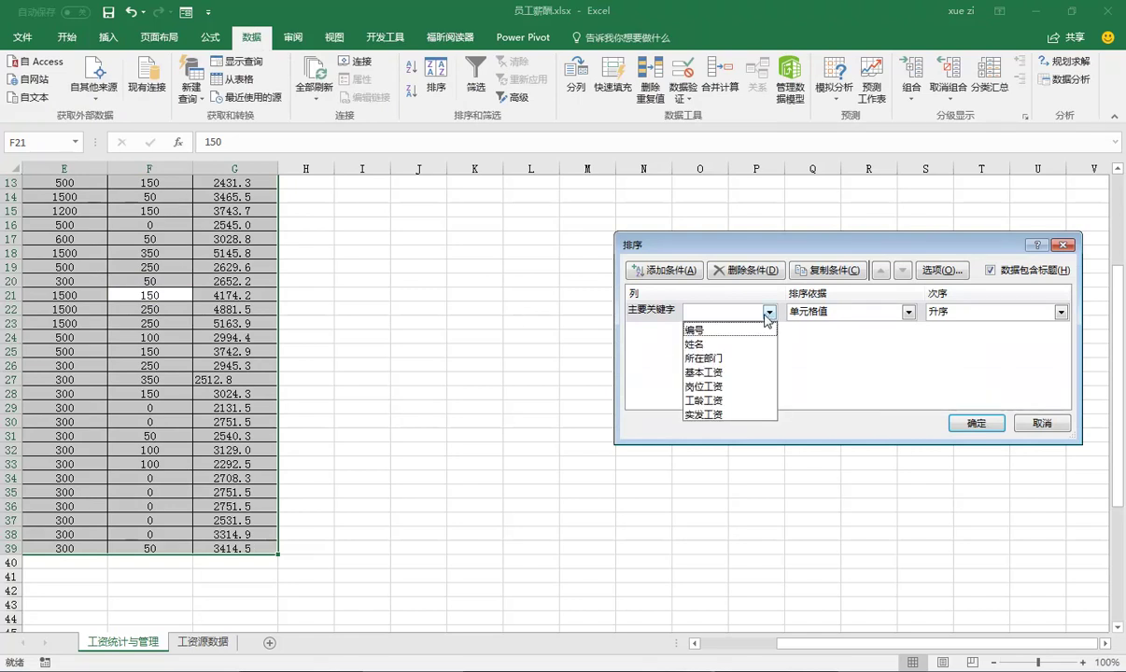
pyautogui.click(737, 359)
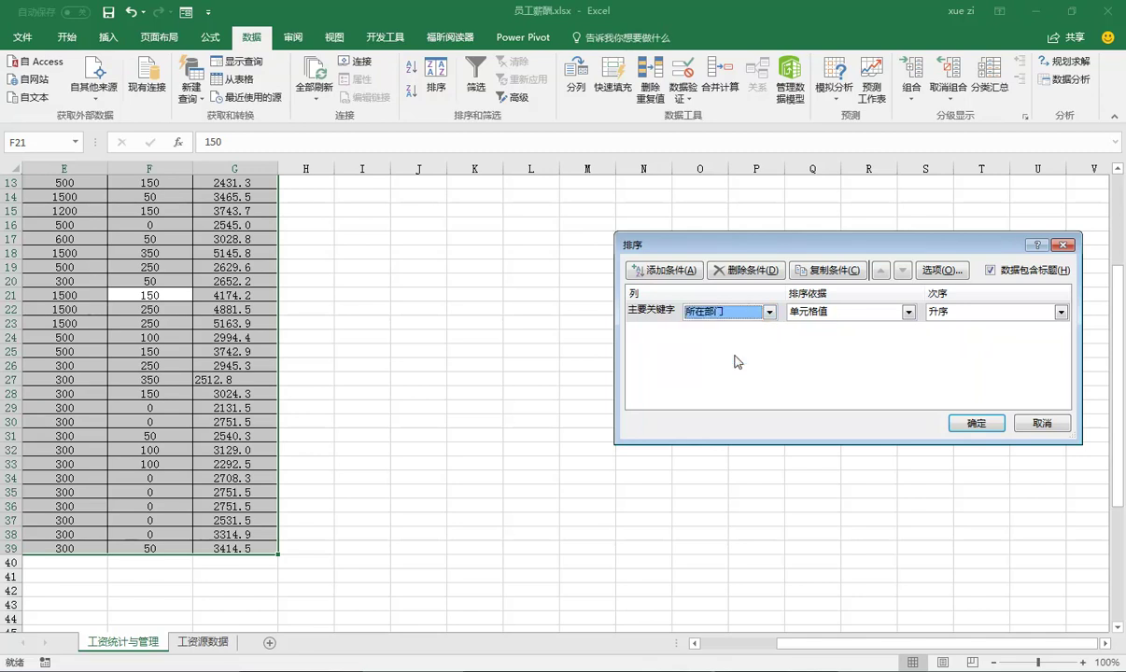
pyautogui.click(1061, 313)
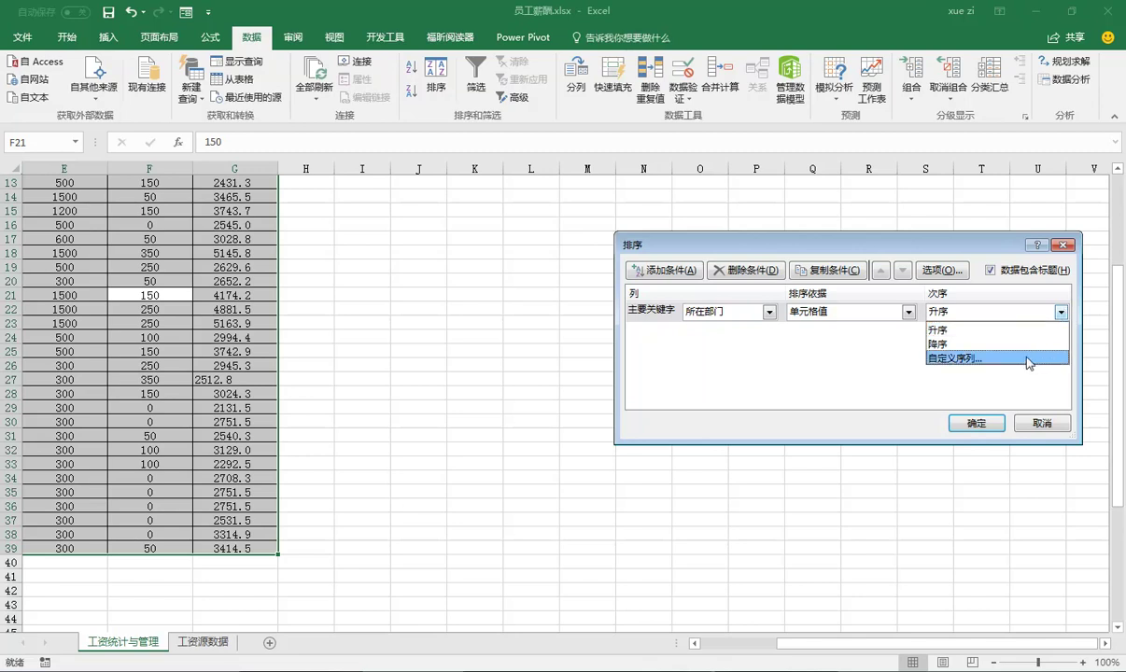
pyautogui.click(970, 359)
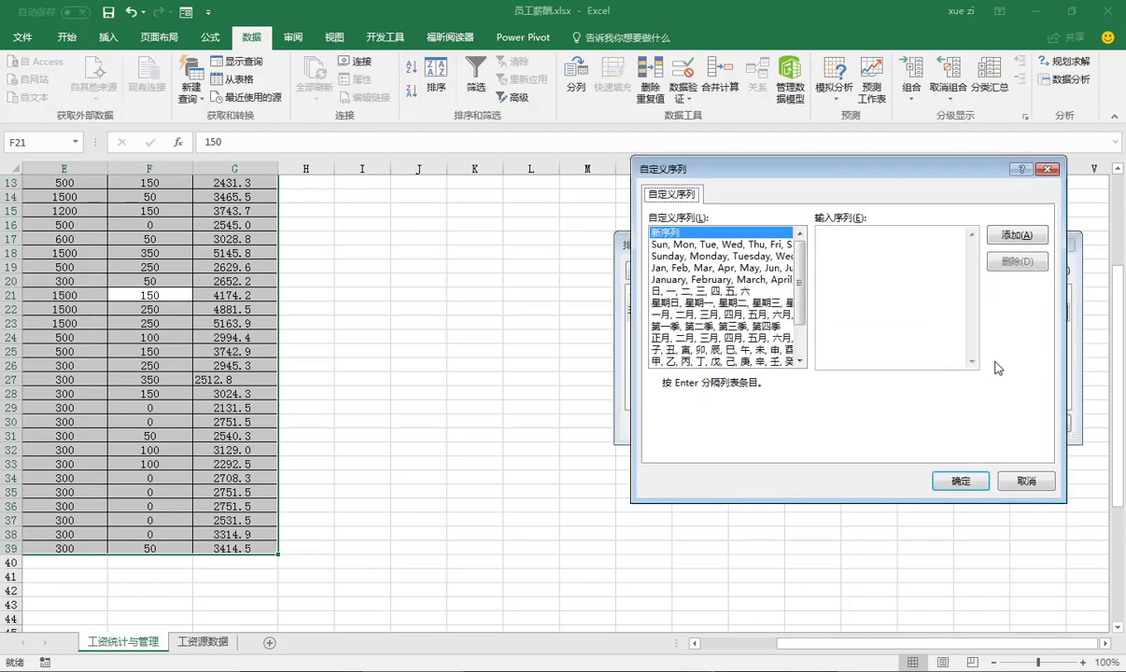
# Enter 总经办, 人事部 and 行政部 as the first three entries of the new custom list.
pyautogui.click(957, 249)
pyautogui.write('zo')
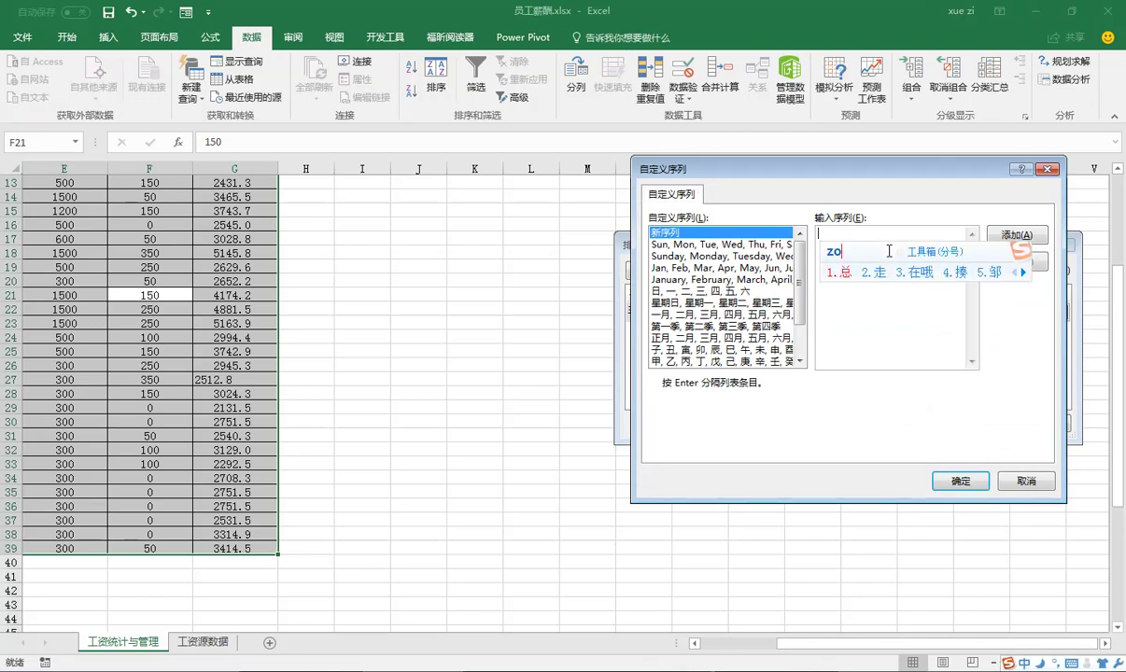
pyautogui.write('ngjingban')
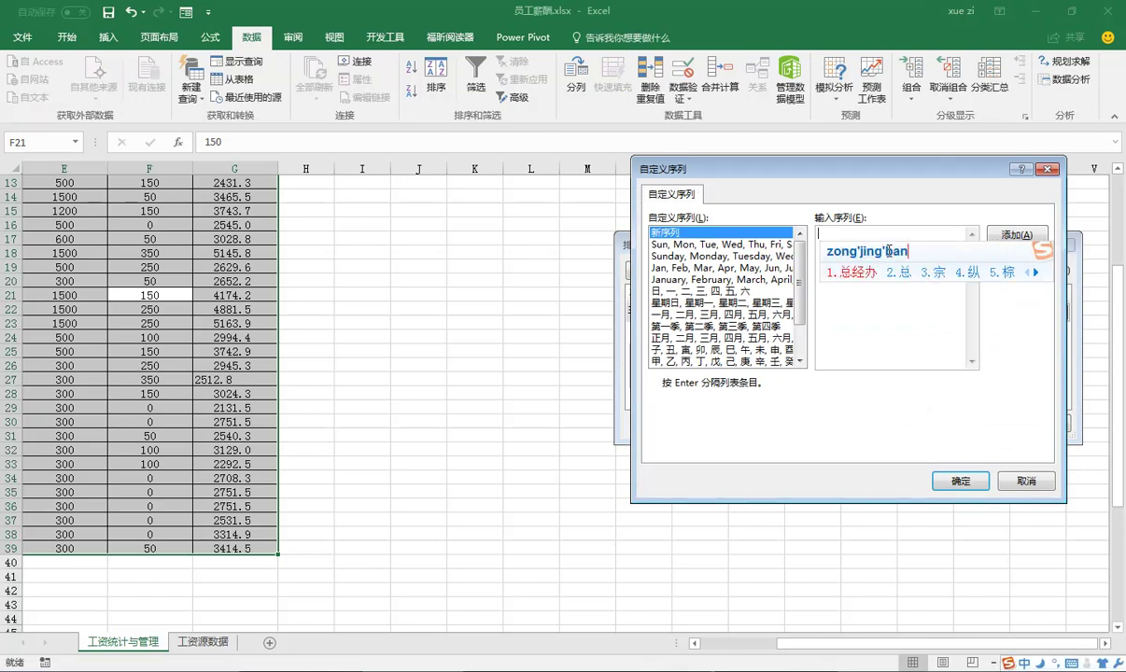
pyautogui.press('space')
pyautogui.press('Return')
pyautogui.write('renshibu')
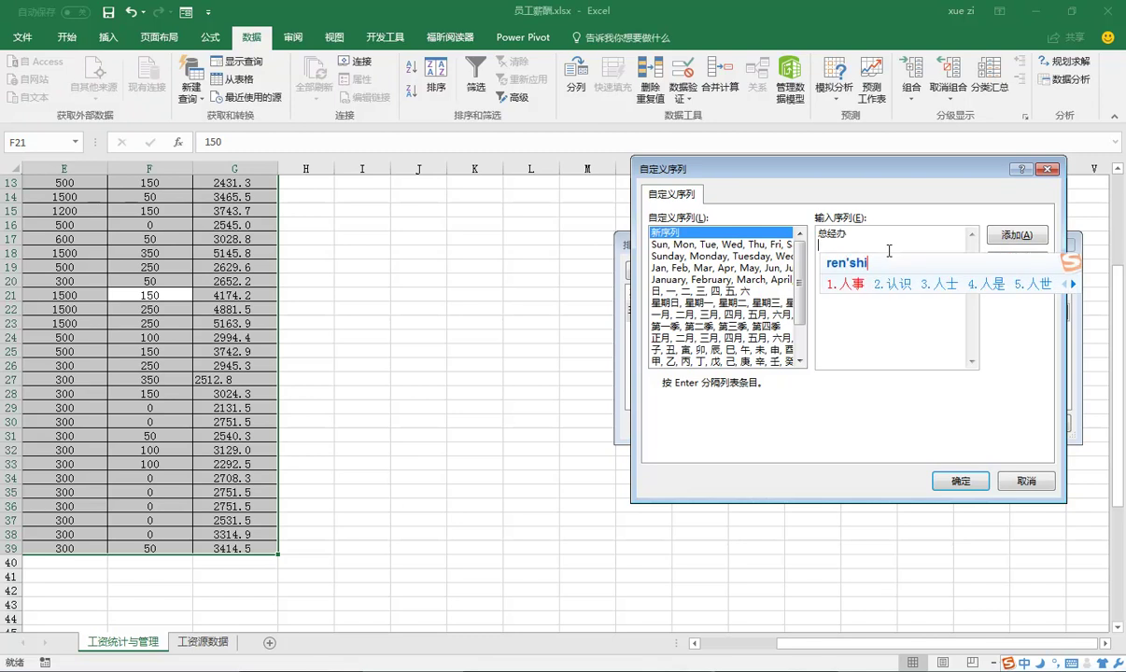
pyautogui.press('space')
pyautogui.press('Return')
pyautogui.write('xingzb')
pyautogui.press('space')
pyautogui.press('Return')
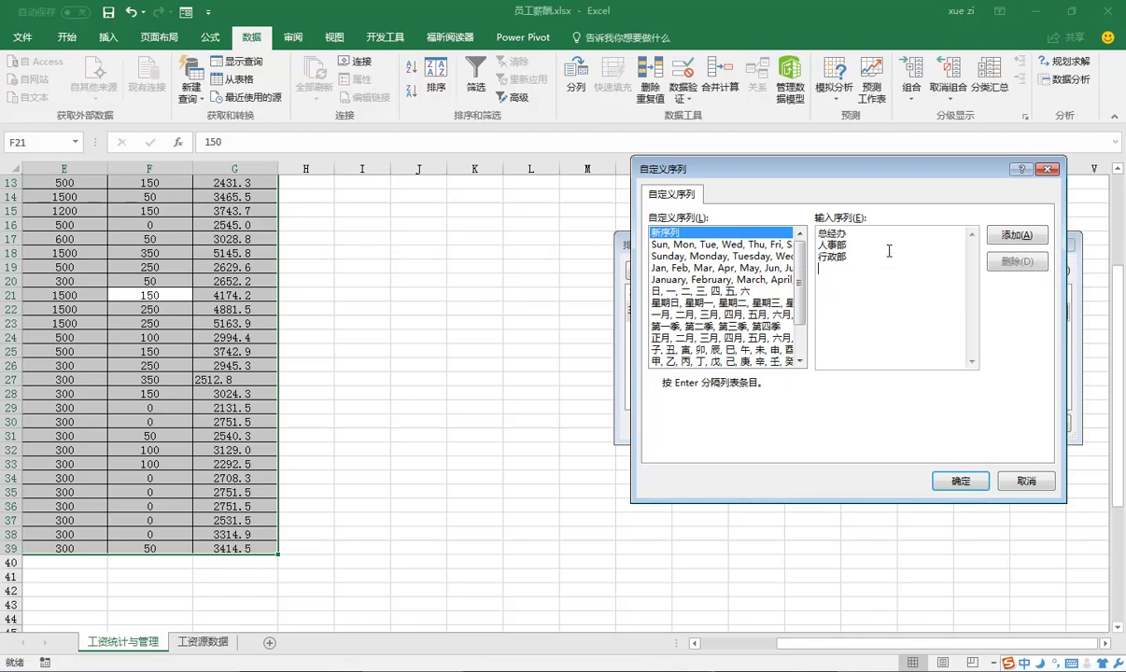
# Add 财务部, 市场部 and 销售部 as the next entries of the custom list.
pyautogui.write('caiwubu')
pyautogui.press('space')
pyautogui.press('Return')
pyautogui.write('shi')
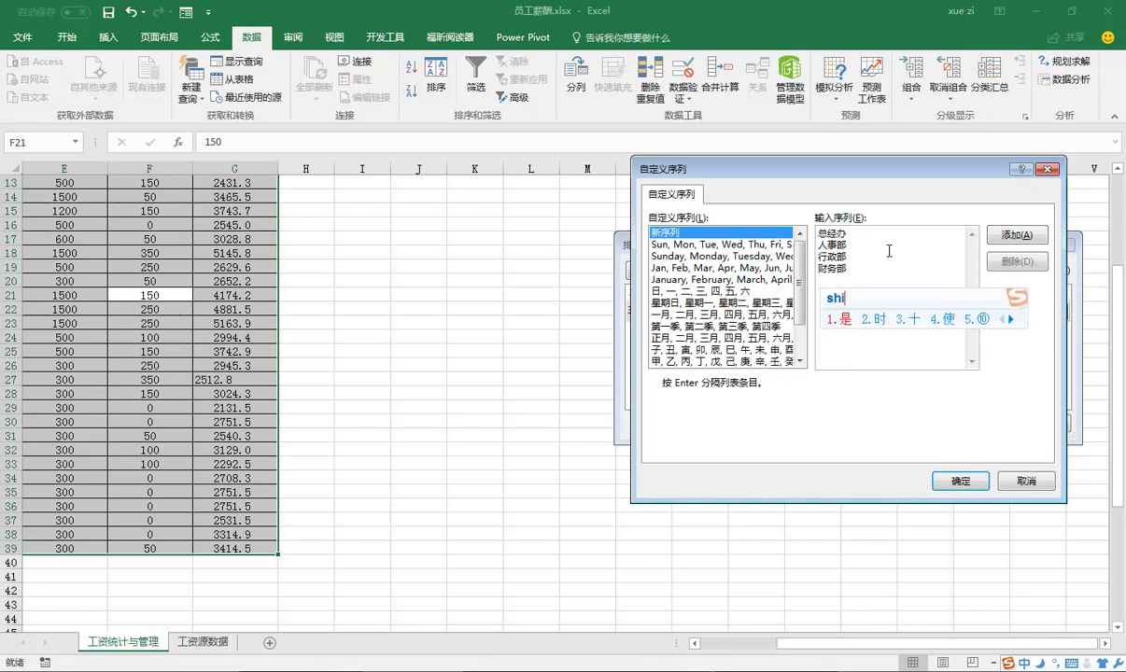
pyautogui.write('changbu')
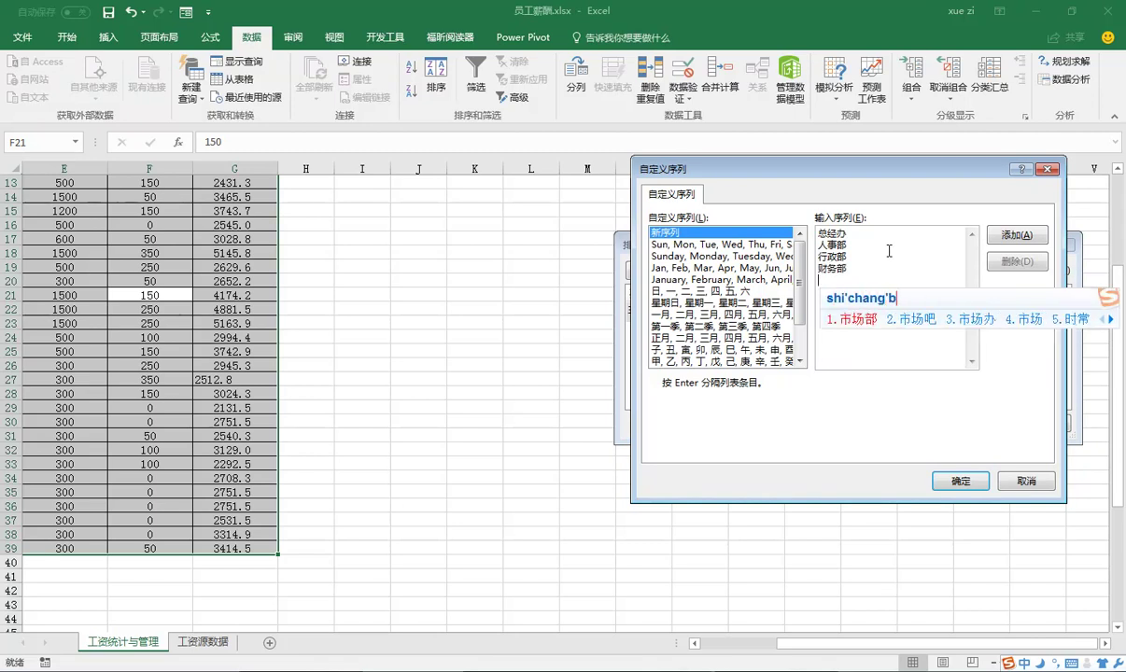
pyautogui.press('space')
pyautogui.press('Return')
pyautogui.write('xiaoshoubu')
pyautogui.press('space')
pyautogui.press('Return')
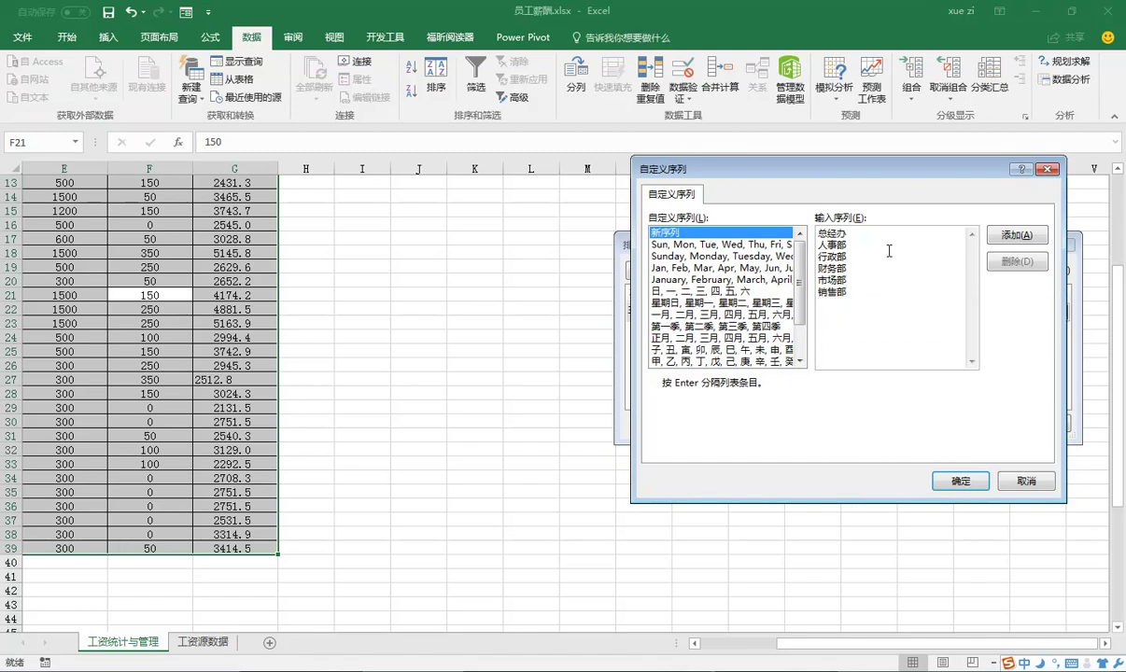
# Complete the custom list with 生产部 and 技术部, and sort the salary table in that department order.
pyautogui.write('shengbu')
pyautogui.press('space')
pyautogui.press('Return')
pyautogui.write('jishubu')
pyautogui.press('space')
pyautogui.click(961, 482)
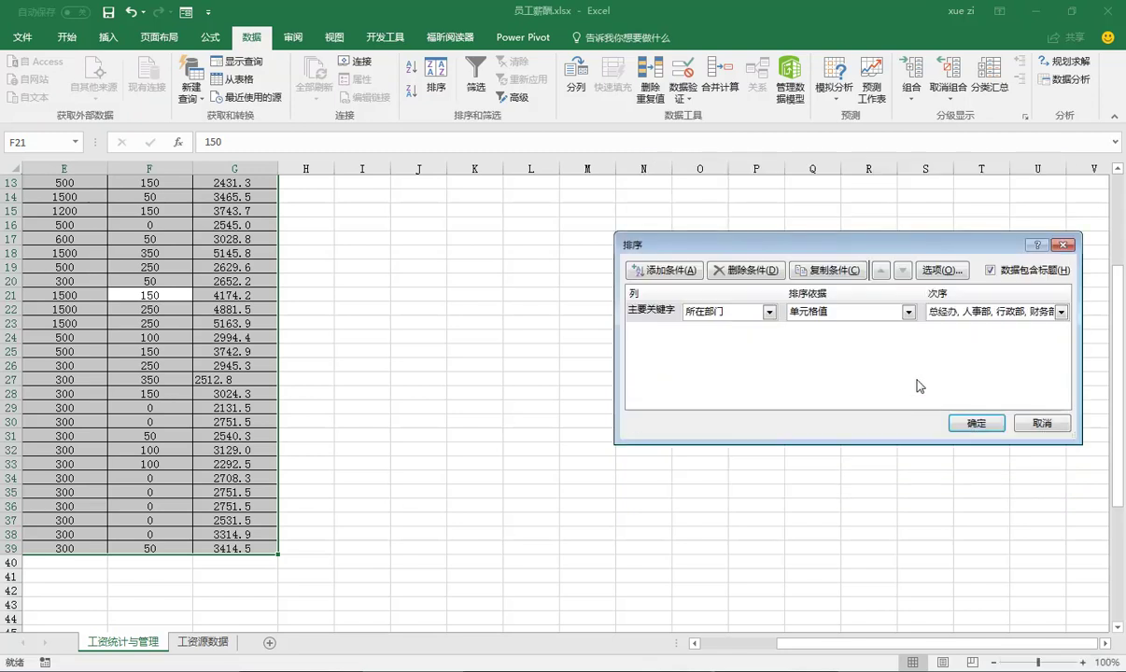
pyautogui.click(977, 424)
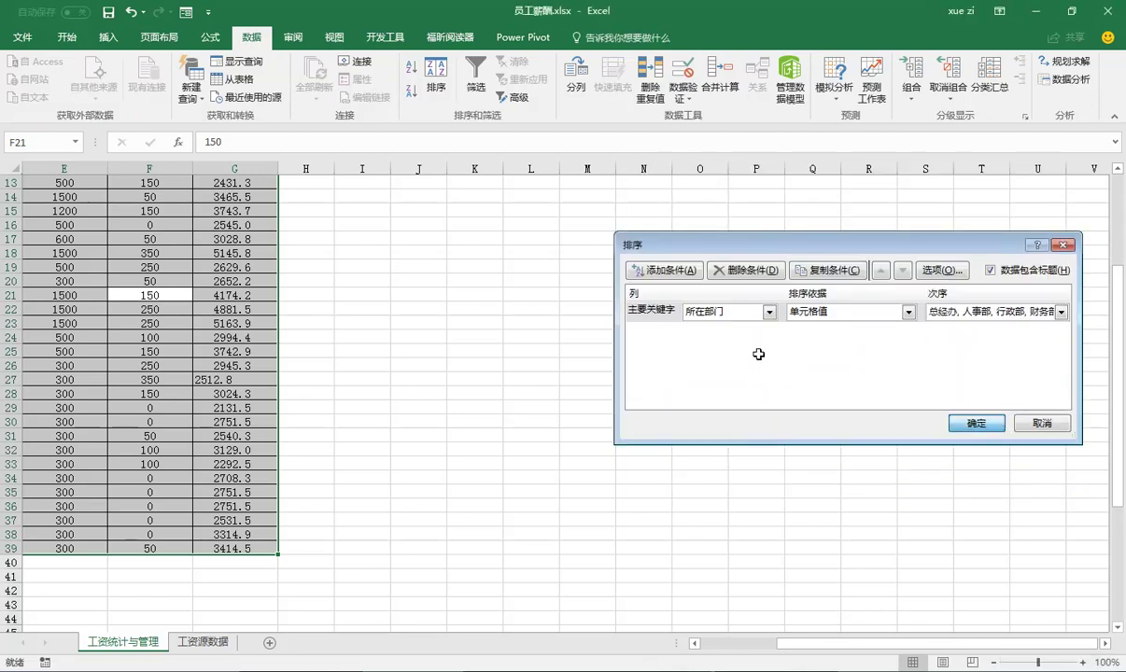
pyautogui.hscroll(-4, 924, 595)
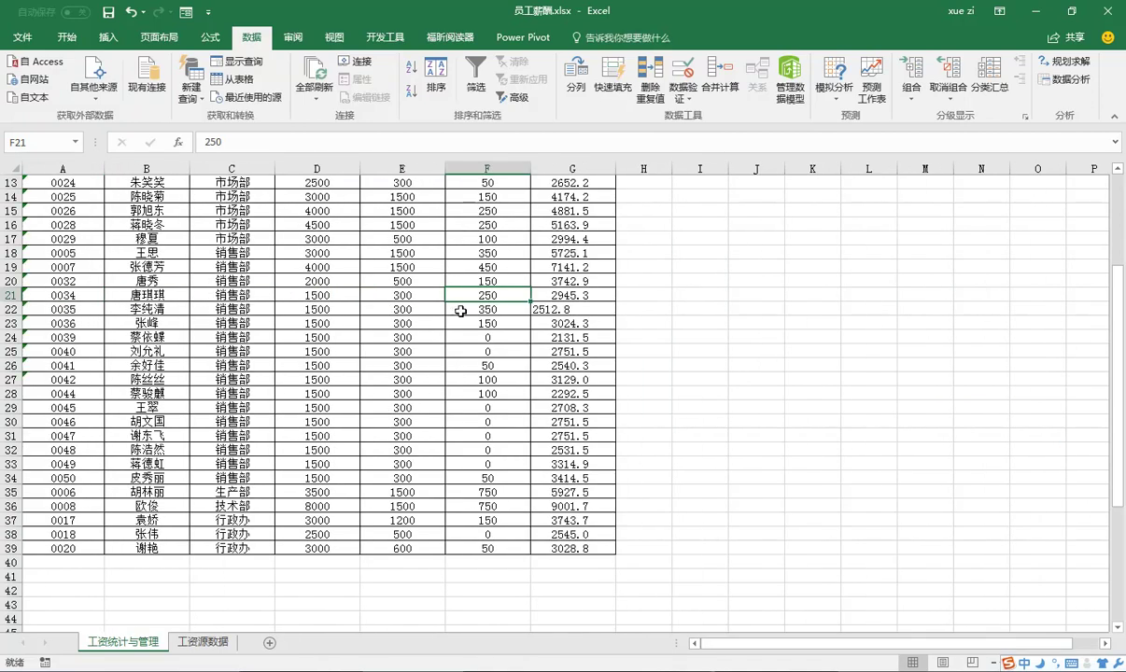
pyautogui.scroll(4, 509, 334)
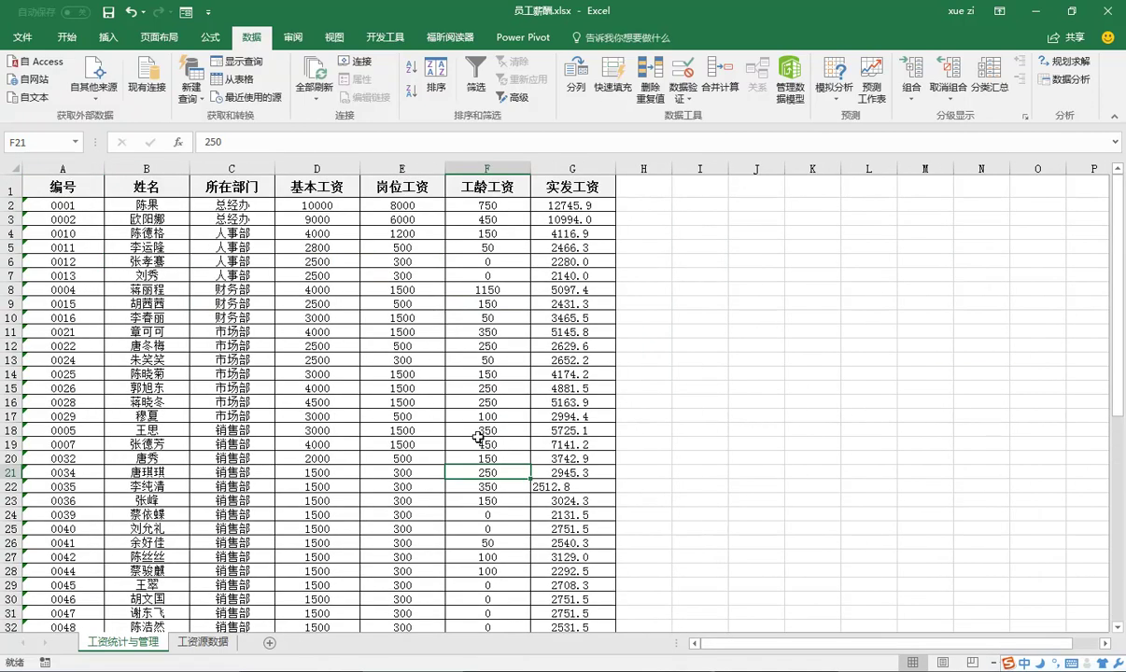
# Subtotal the salary table by 所在部门, using 求和 on 实发工资.
pyautogui.click(989, 76)
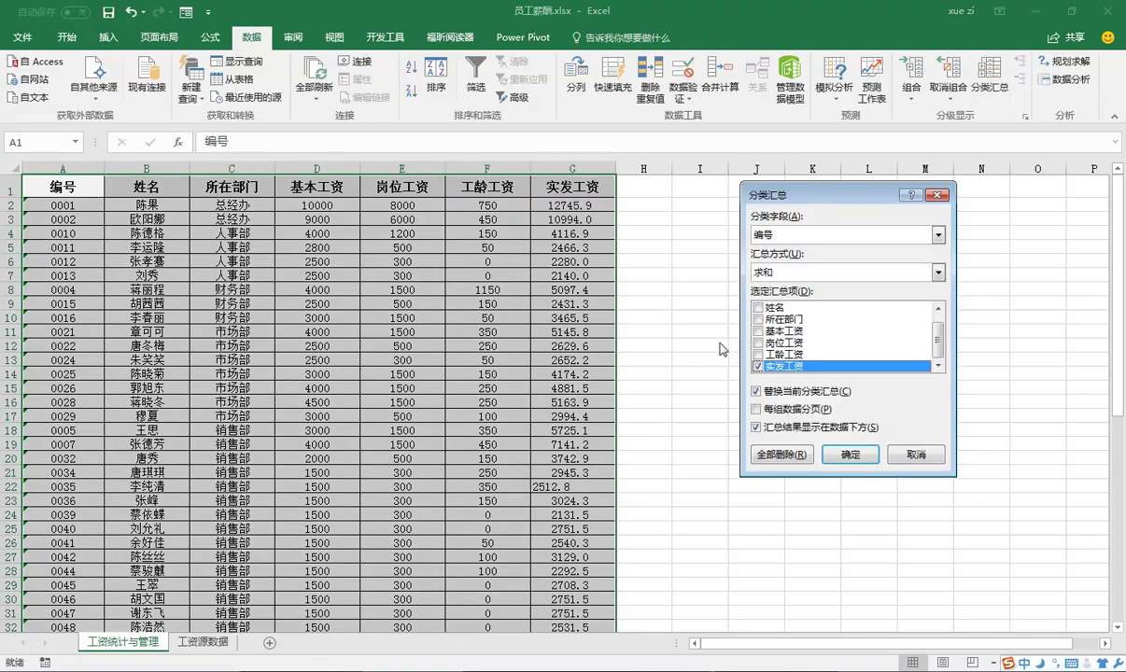
pyautogui.click(937, 234)
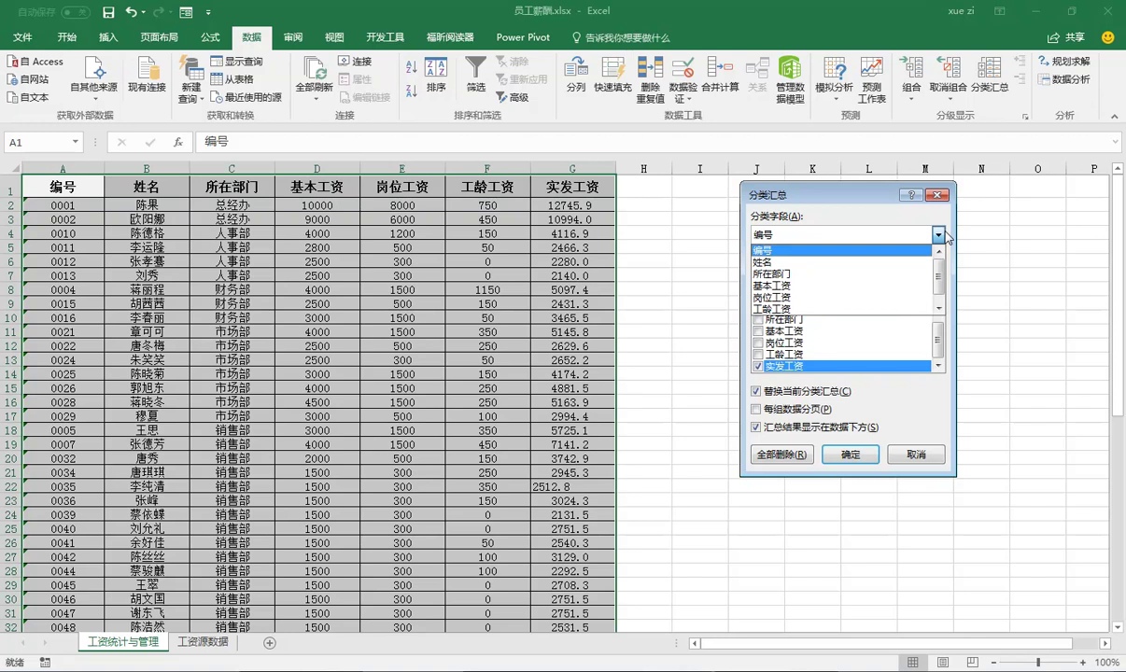
pyautogui.click(798, 273)
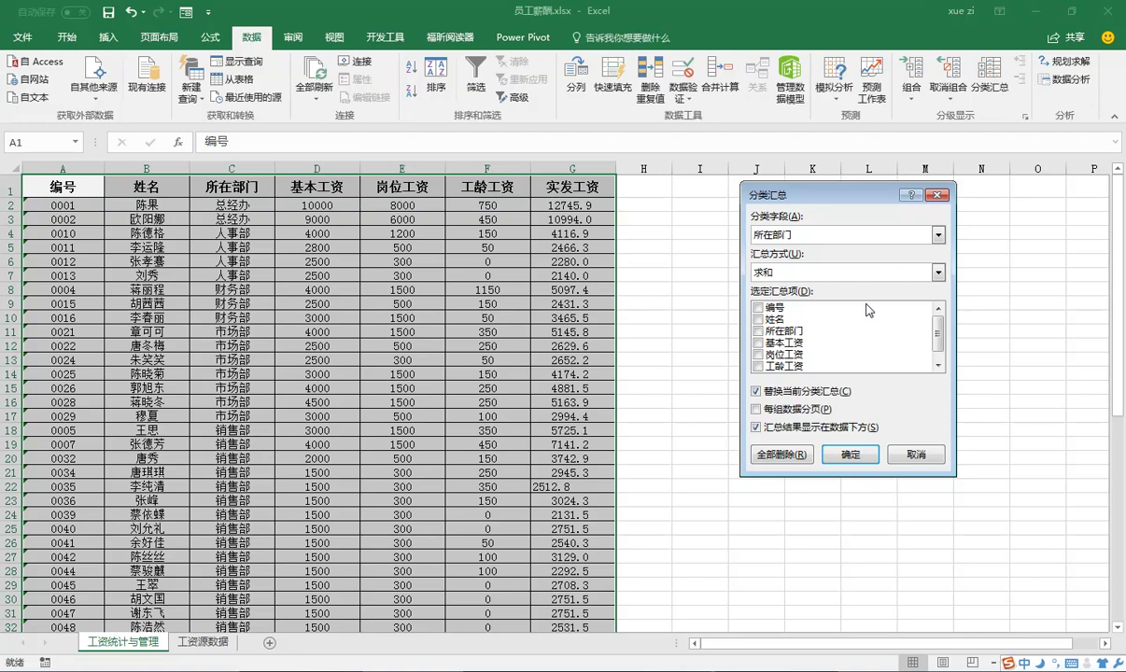
pyautogui.click(938, 365)
pyautogui.click(924, 366)
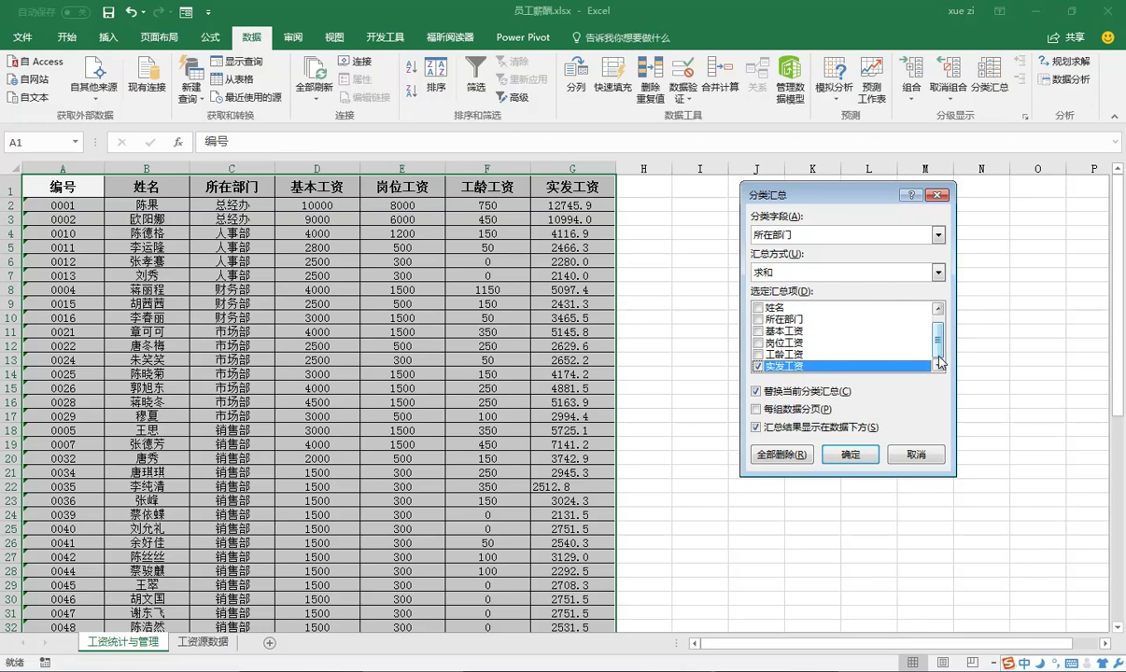
pyautogui.click(847, 453)
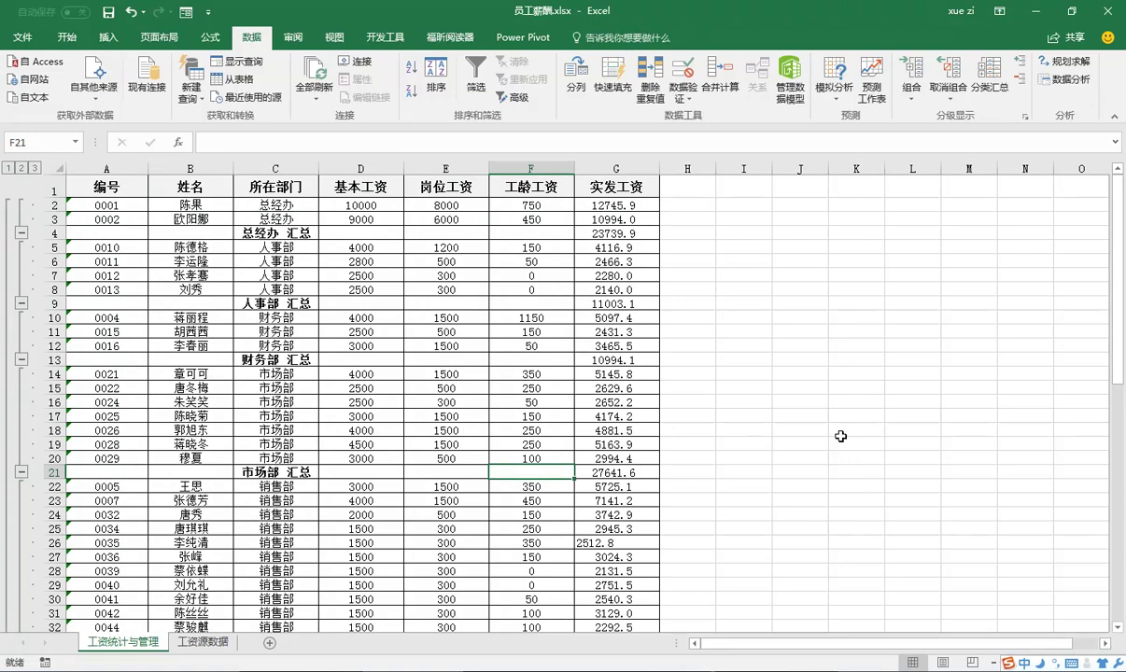
# Add a second subtotal by 所在部门 with 平均值 of 实发工资, without replacing the existing subtotals.
pyautogui.click(989, 78)
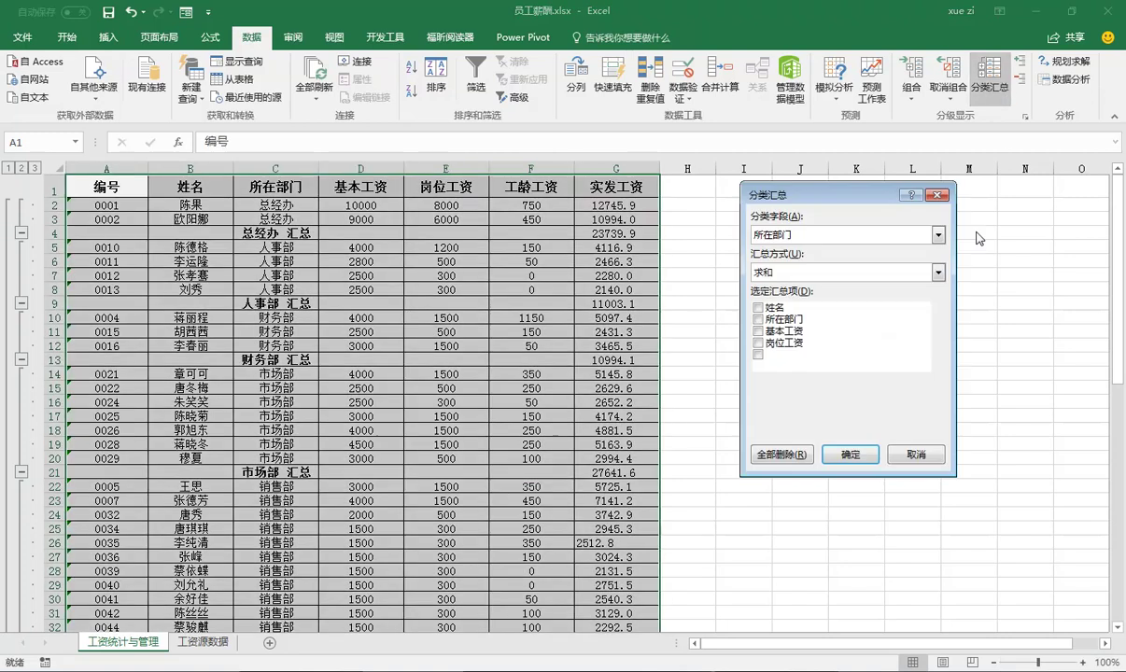
pyautogui.click(937, 272)
pyautogui.click(795, 314)
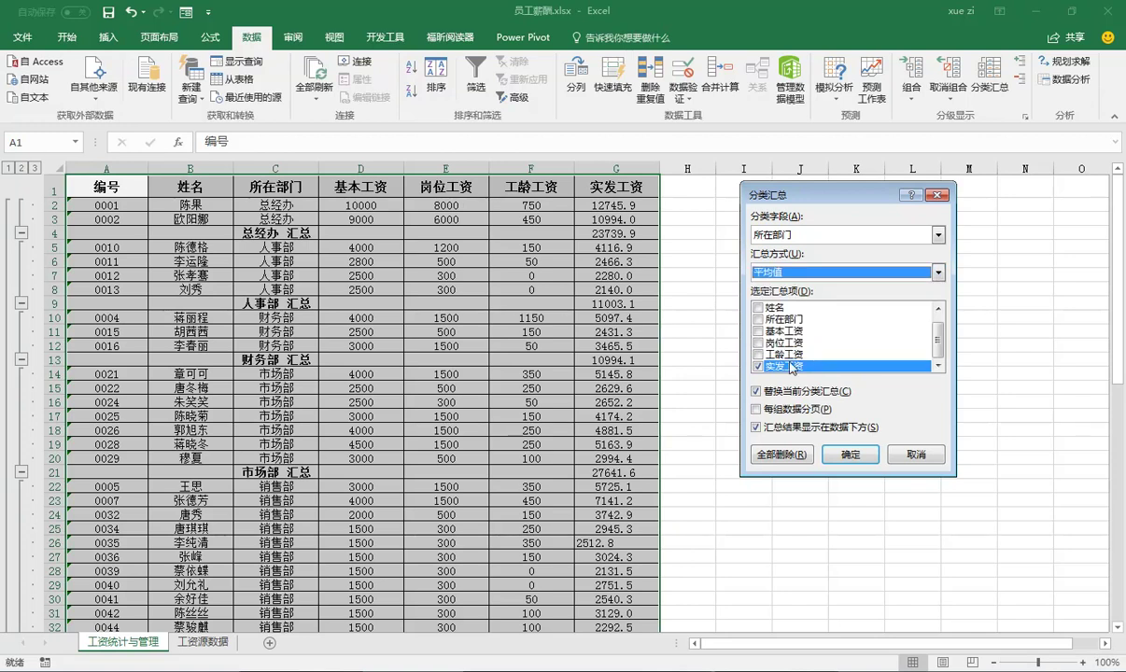
pyautogui.click(790, 393)
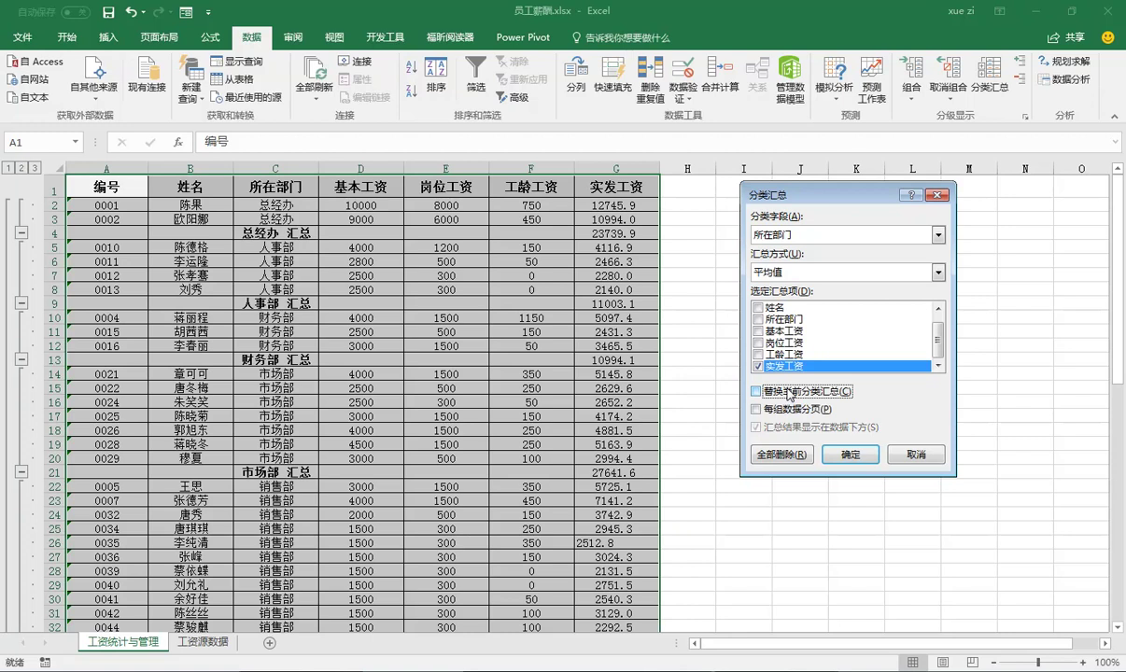
pyautogui.click(856, 454)
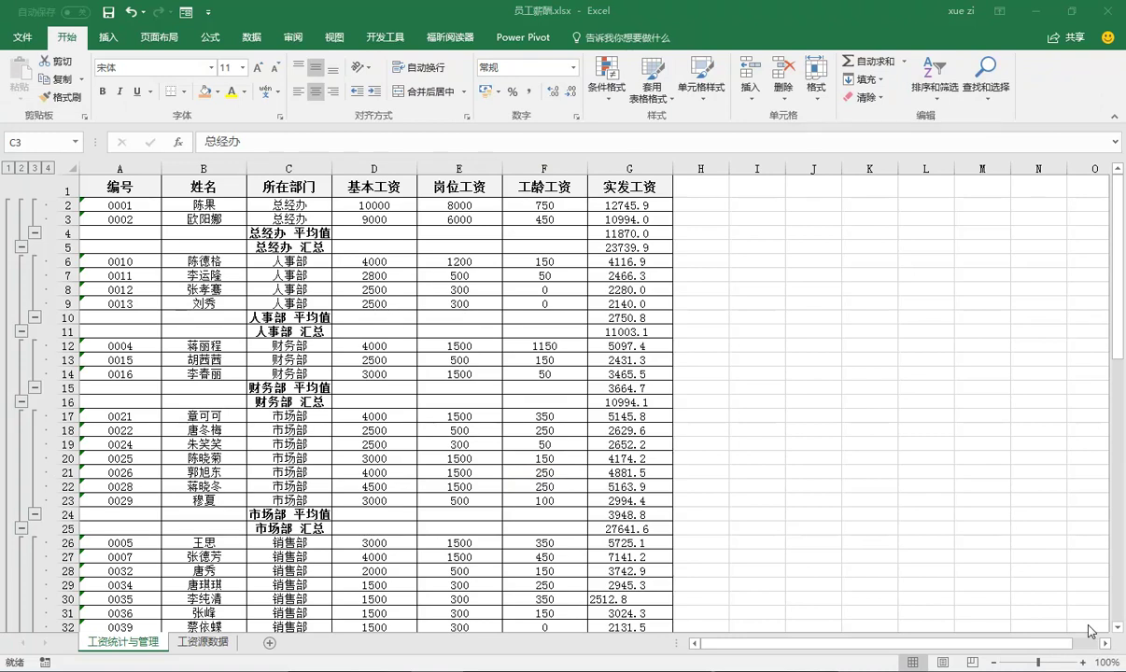
# Collapse the outline to level 3 and select only the visible cells (可见单元格) of the summary rows, A4:G57.
pyautogui.click(38, 175)
pyautogui.click(35, 169)
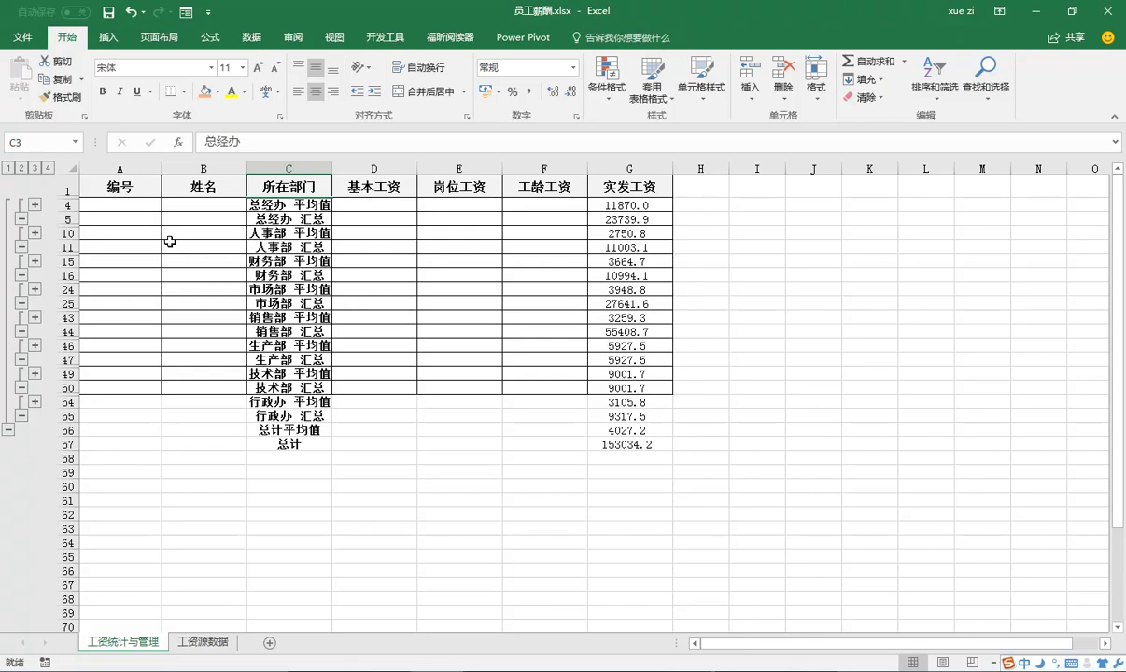
pyautogui.moveTo(108, 203); pyautogui.dragTo(625, 451)
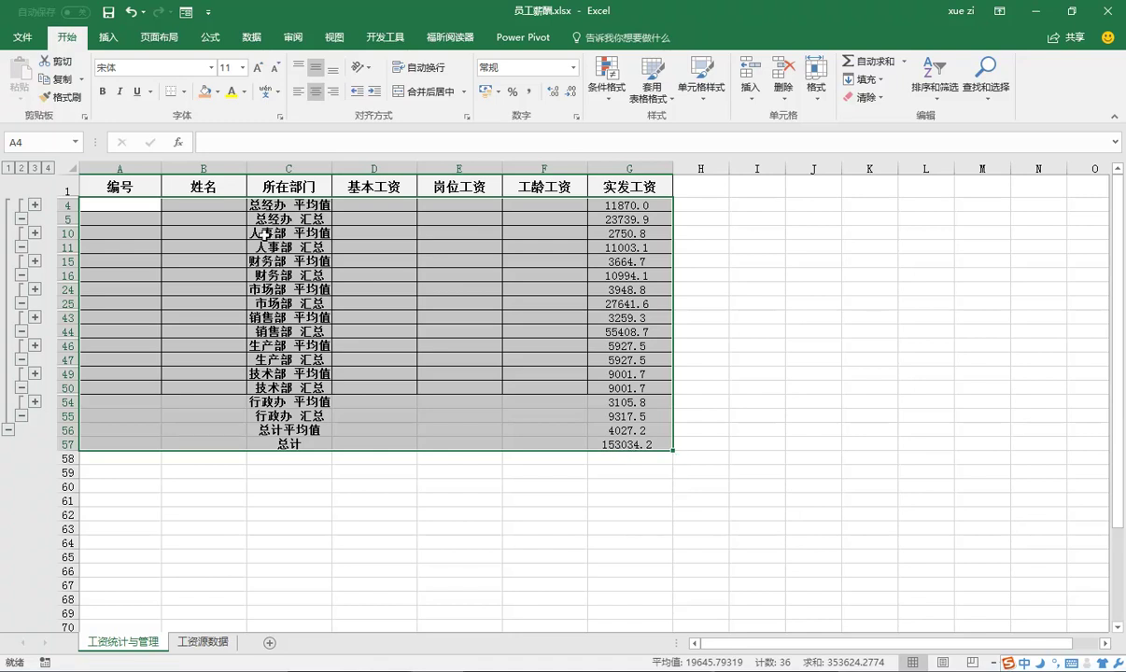
pyautogui.click(985, 92)
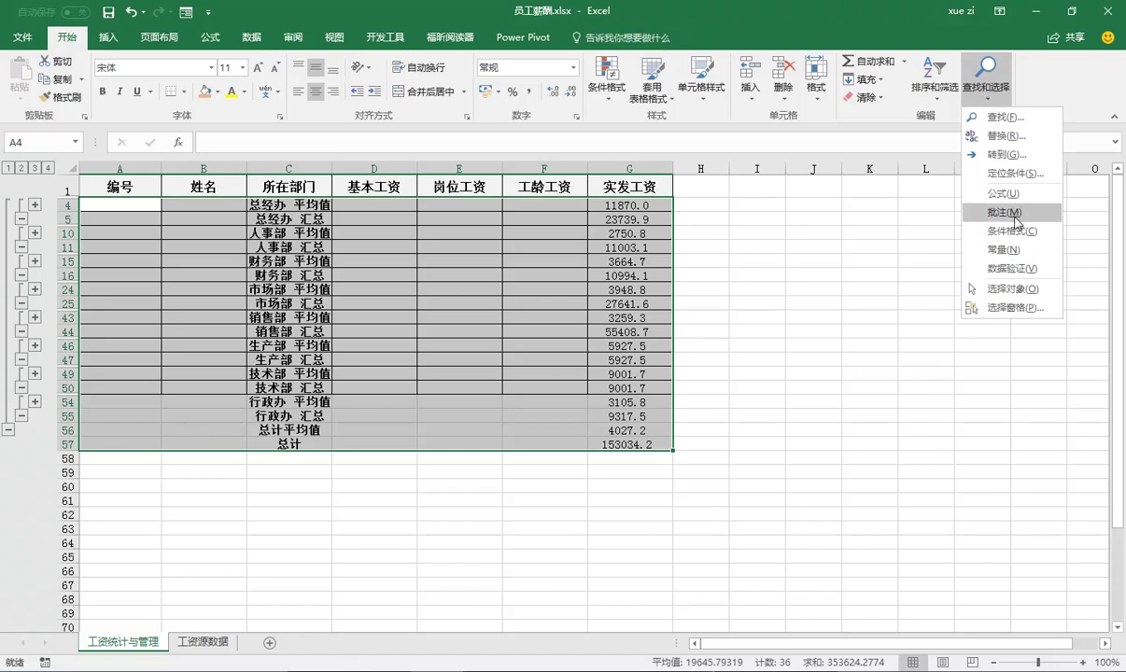
pyautogui.click(1017, 174)
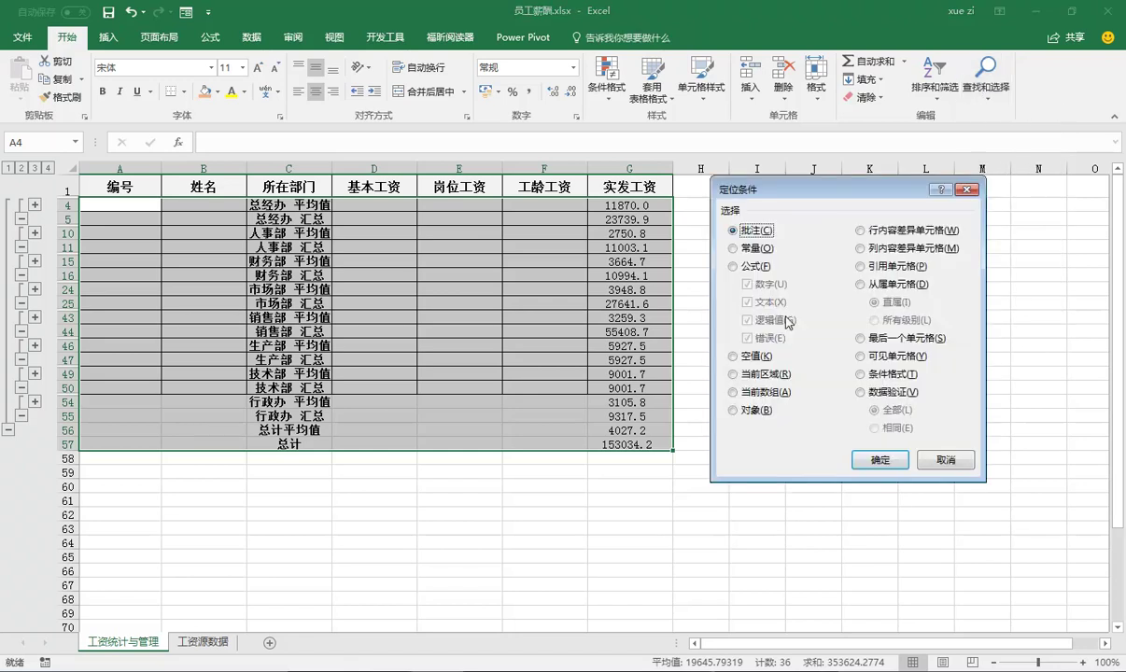
pyautogui.click(881, 360)
pyautogui.press('Return')
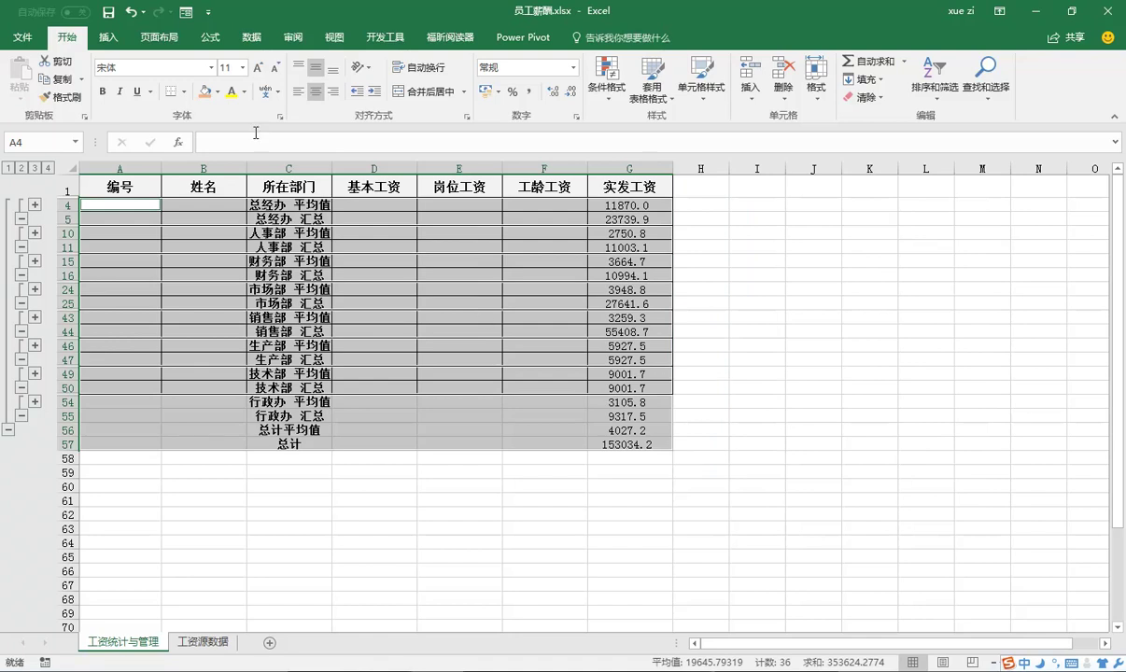
# Fill the selected summary rows with light orange, set their font to yellow, and expand the outline to level 4.
pyautogui.click(216, 92)
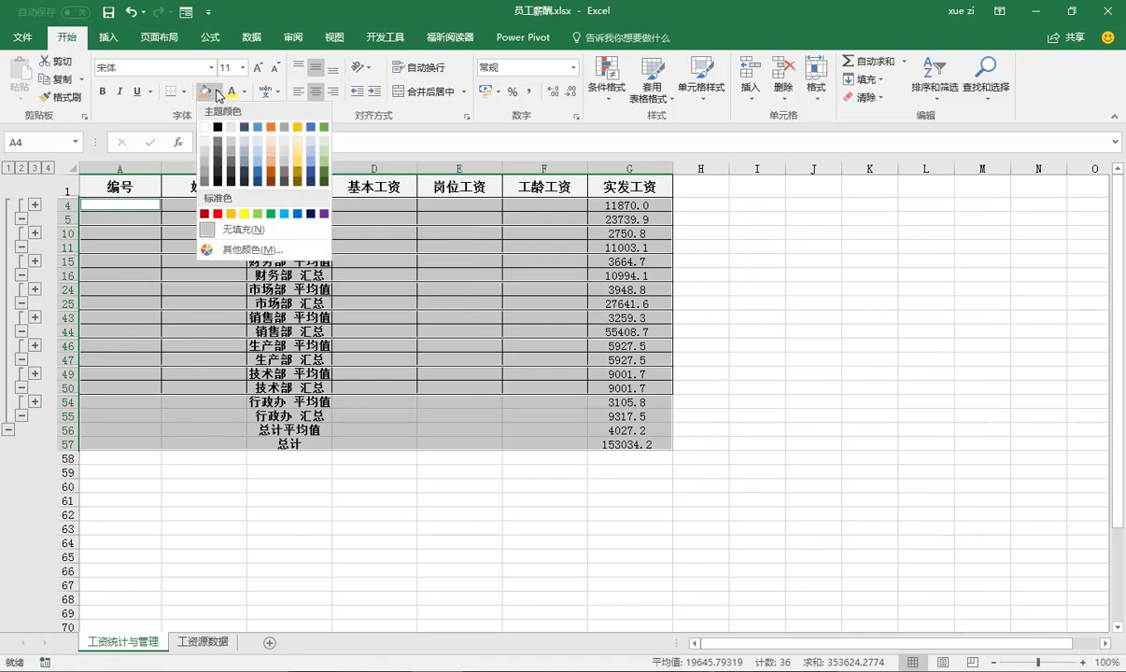
pyautogui.click(277, 167)
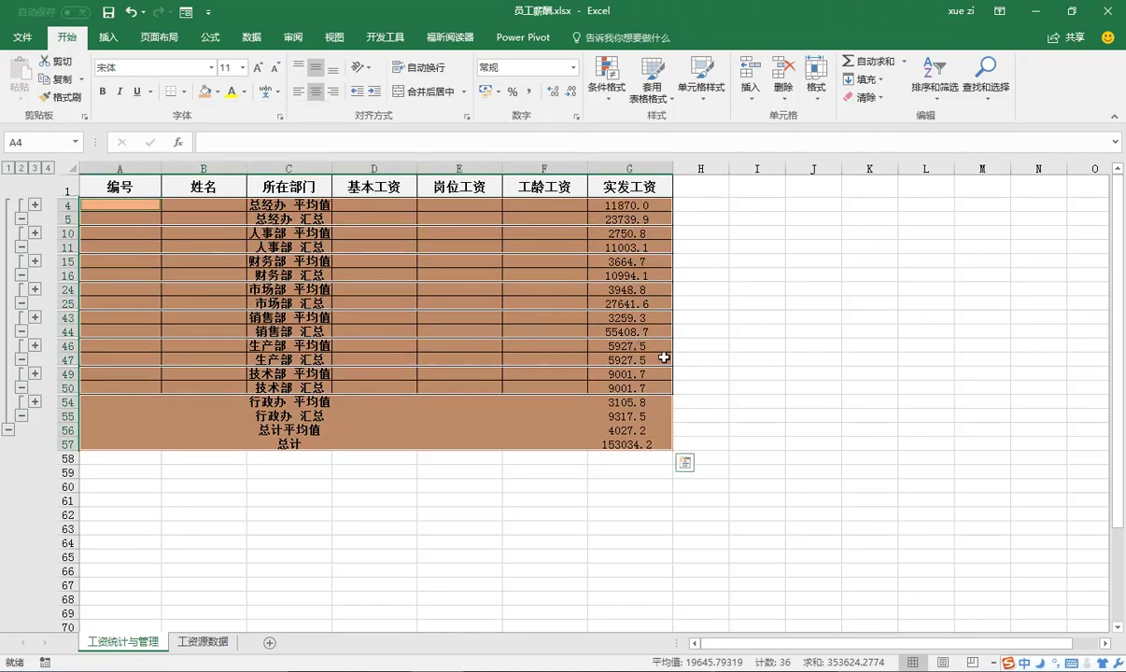
pyautogui.click(246, 92)
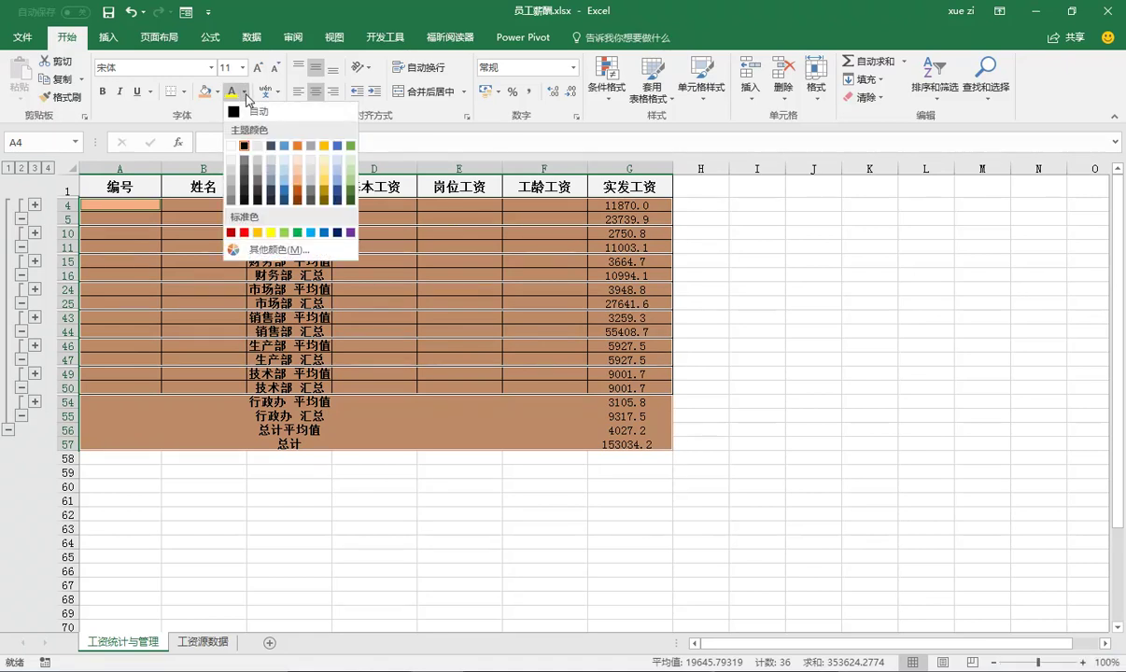
pyautogui.click(271, 231)
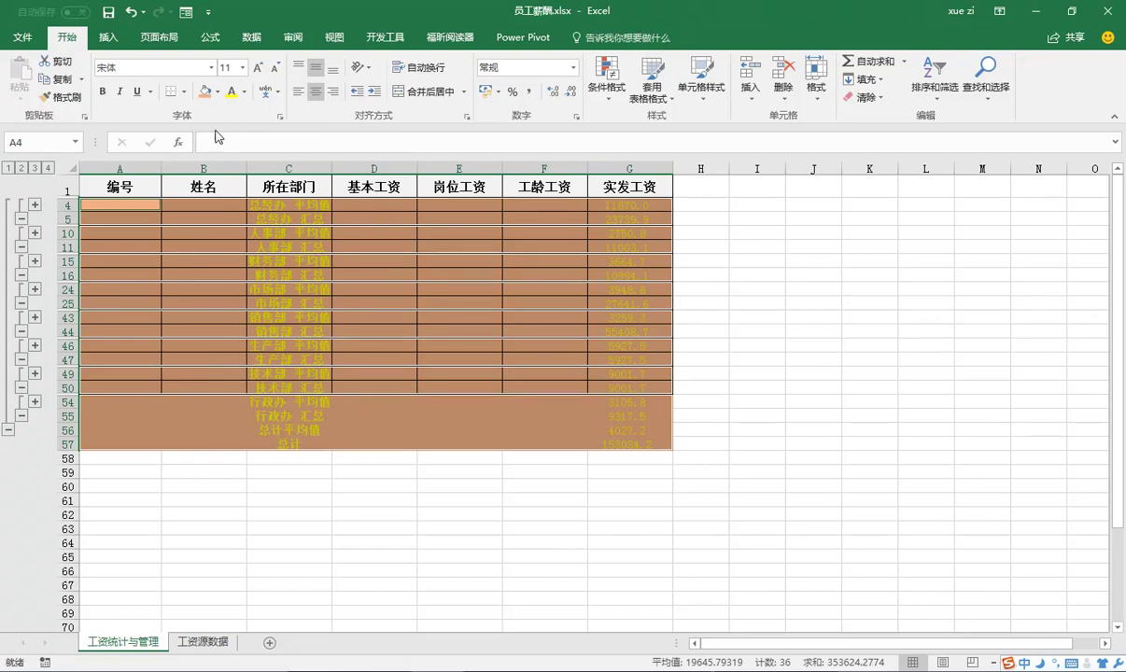
pyautogui.click(47, 168)
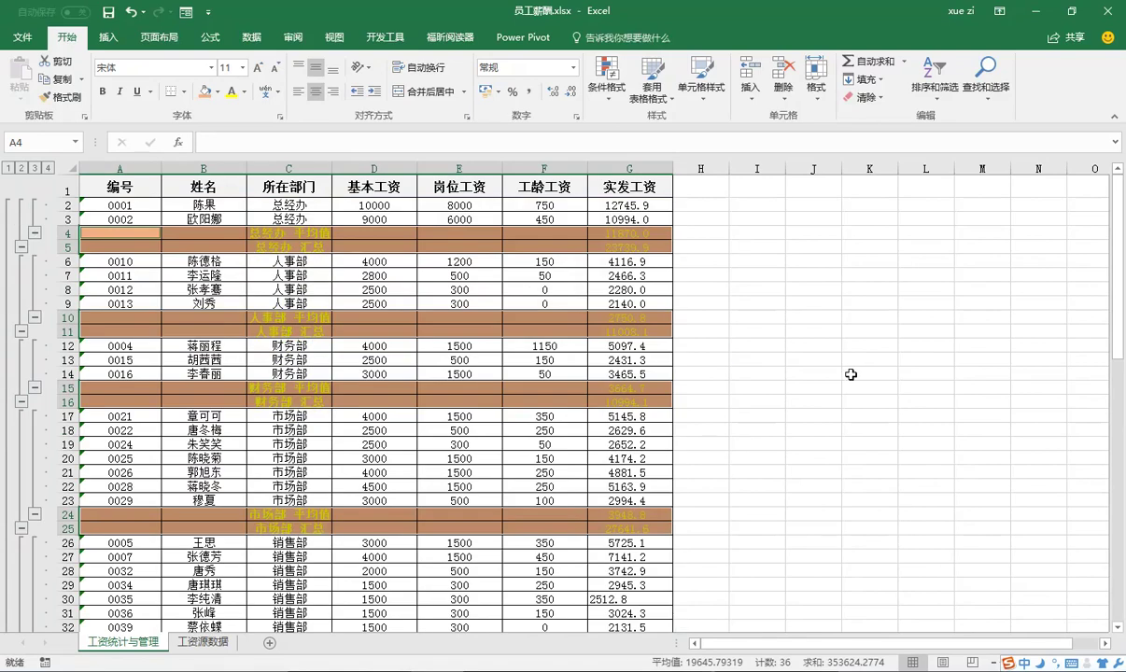
pyautogui.click(850, 374)
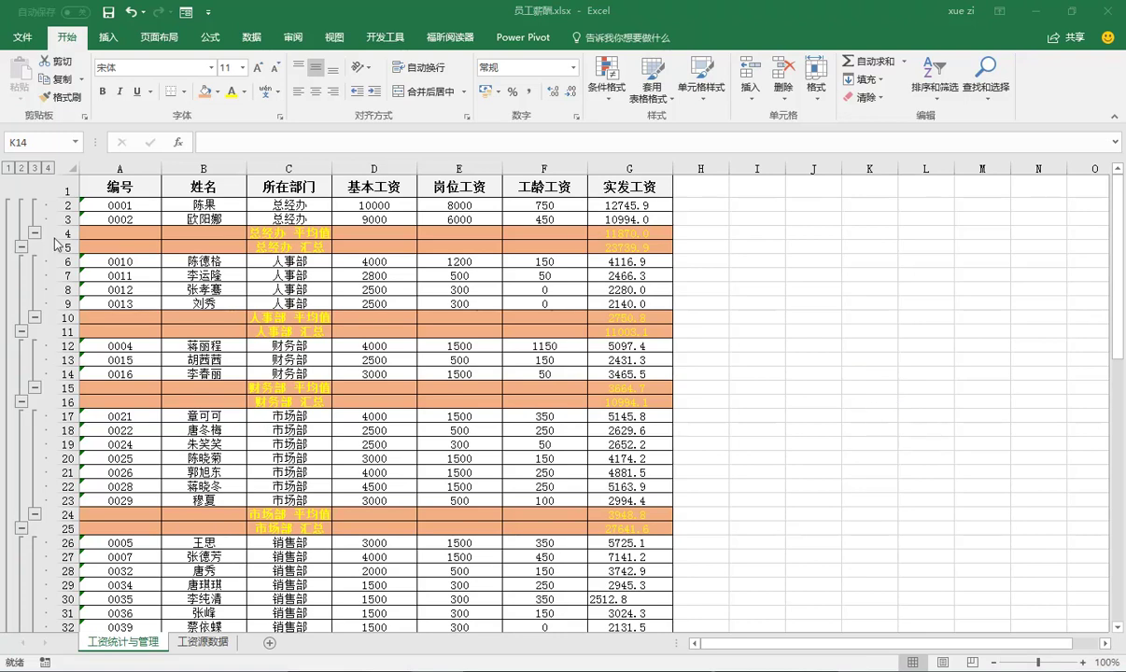
# Collapse the outline to level 3, check the print preview of the department averages and totals, and return to the sheet.
pyautogui.click(34, 168)
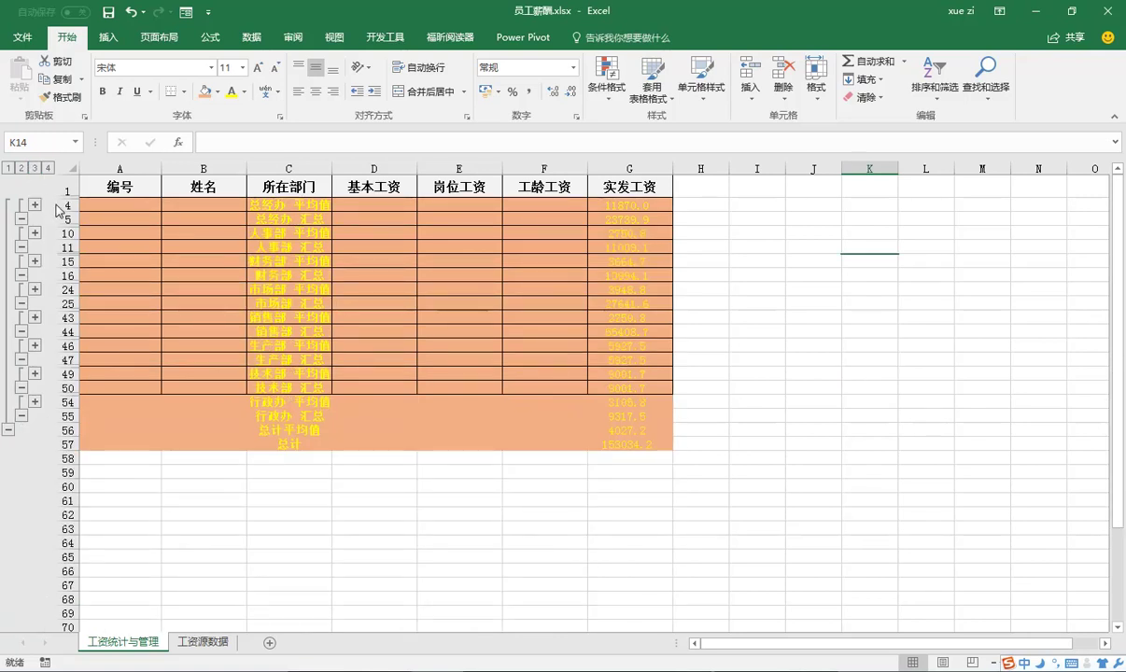
pyautogui.hotkey('ctrl', 'p')
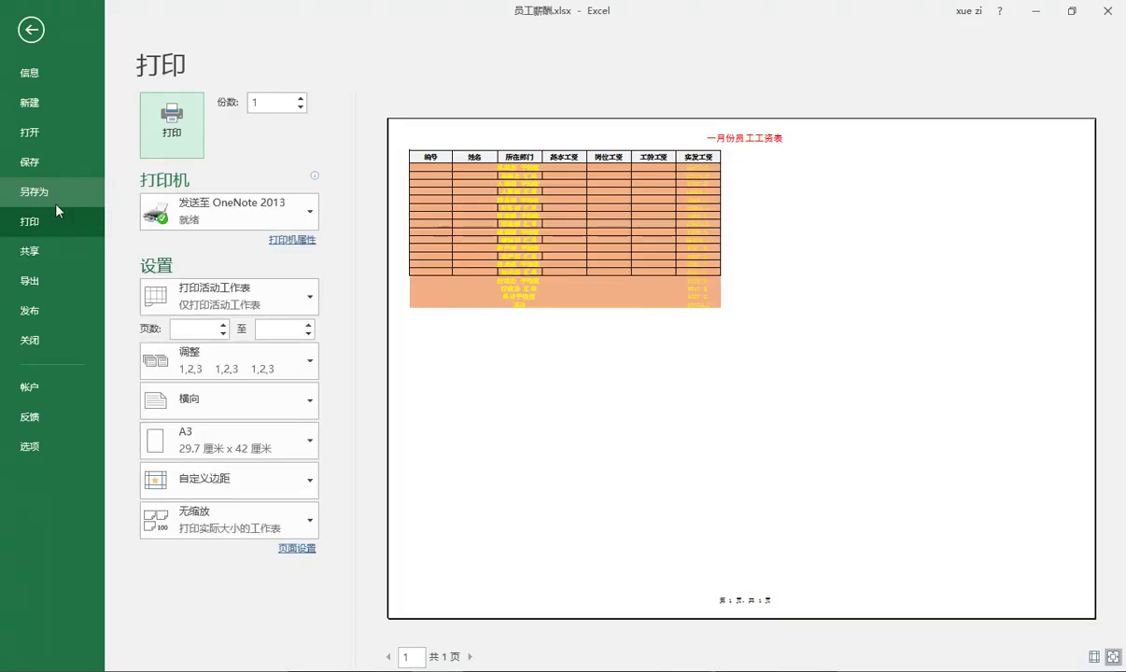
pyautogui.click(189, 116)
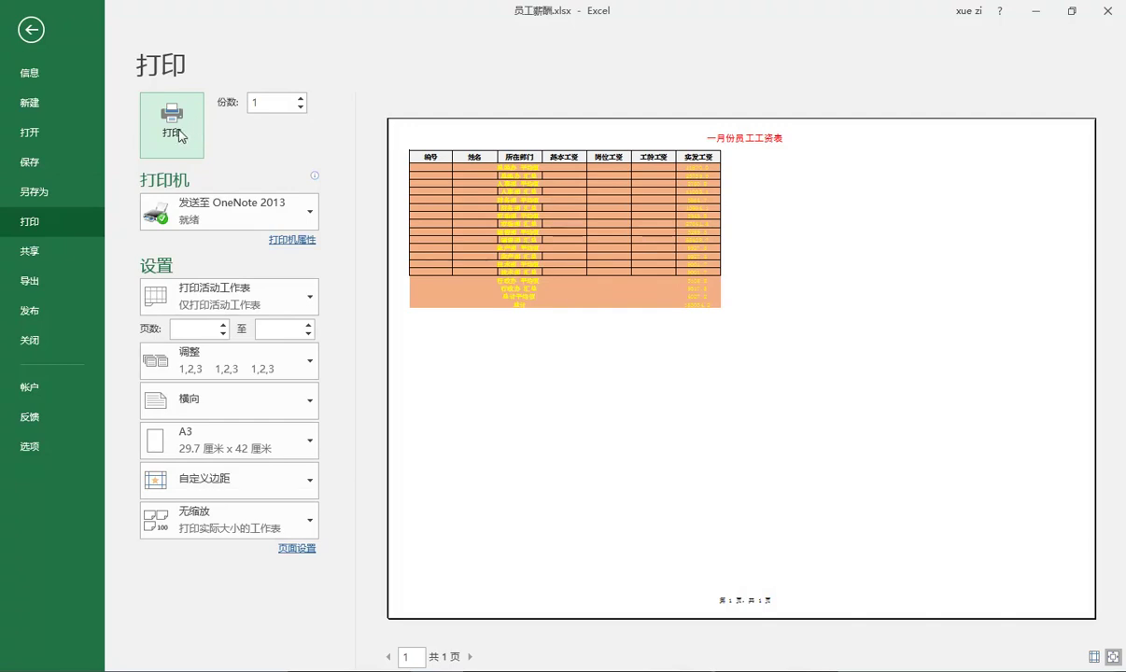
pyautogui.click(17, 29)
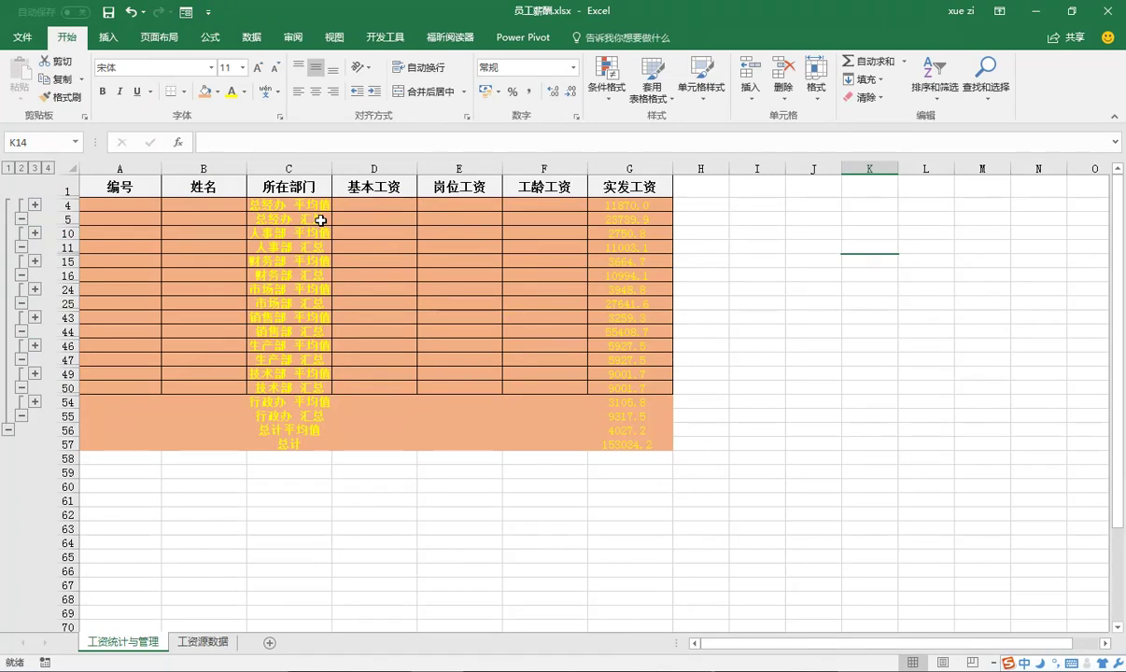
# Collapse the outline to level 2 and send the department totals to print from the print preview.
pyautogui.click(20, 168)
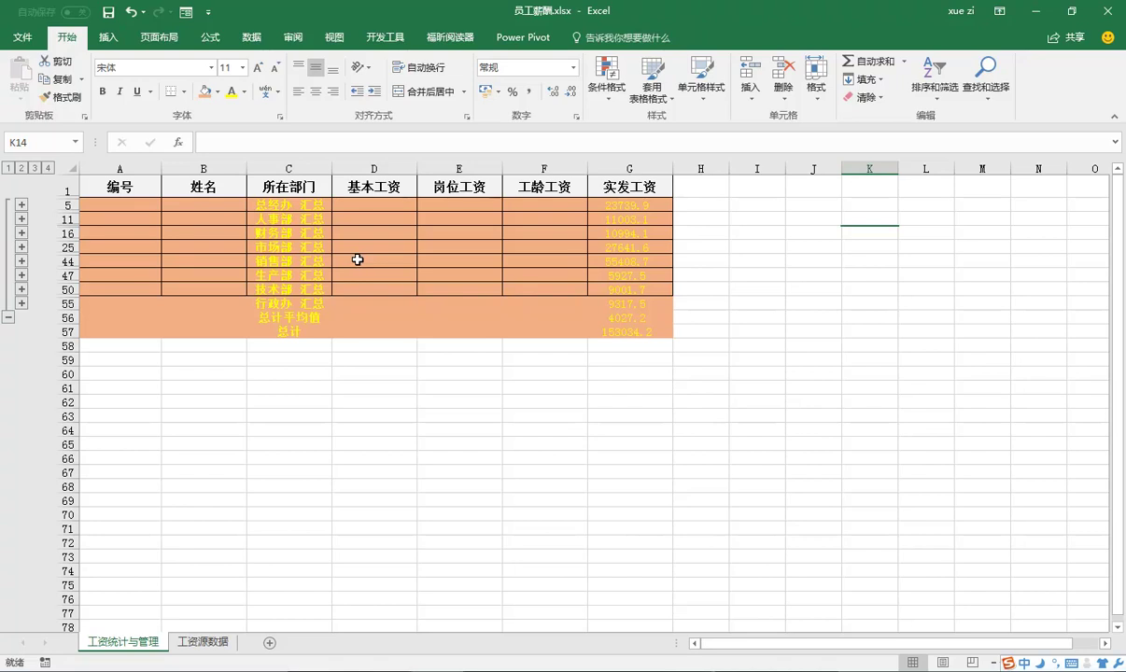
pyautogui.hotkey('ctrl', 'p')
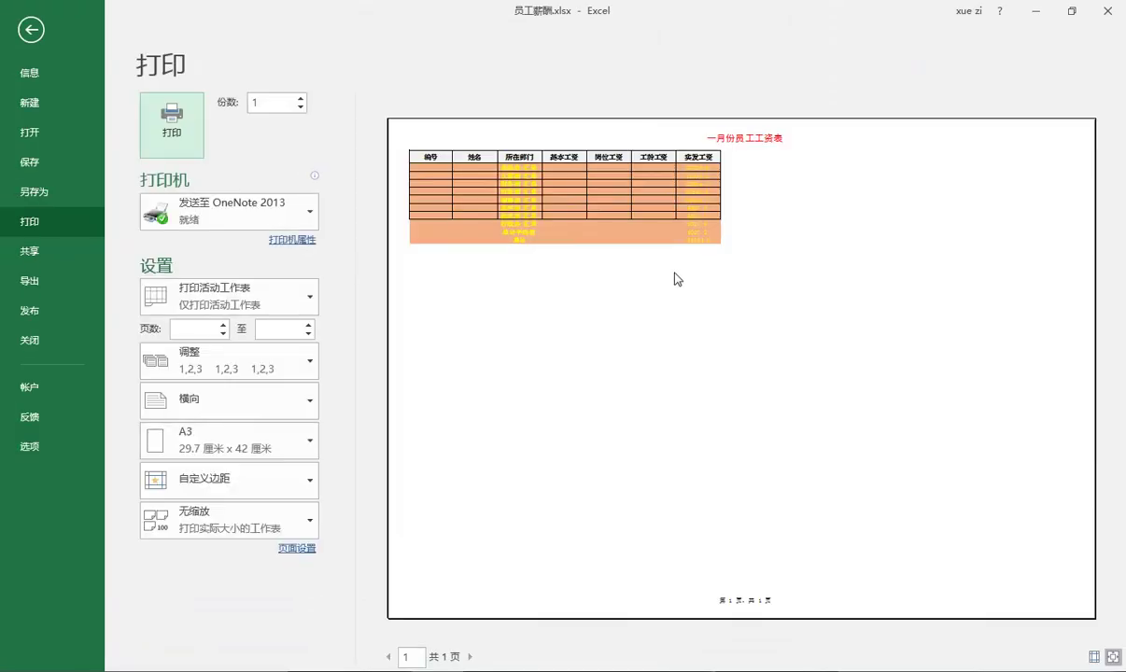
pyautogui.click(253, 102)
pyautogui.click(272, 109)
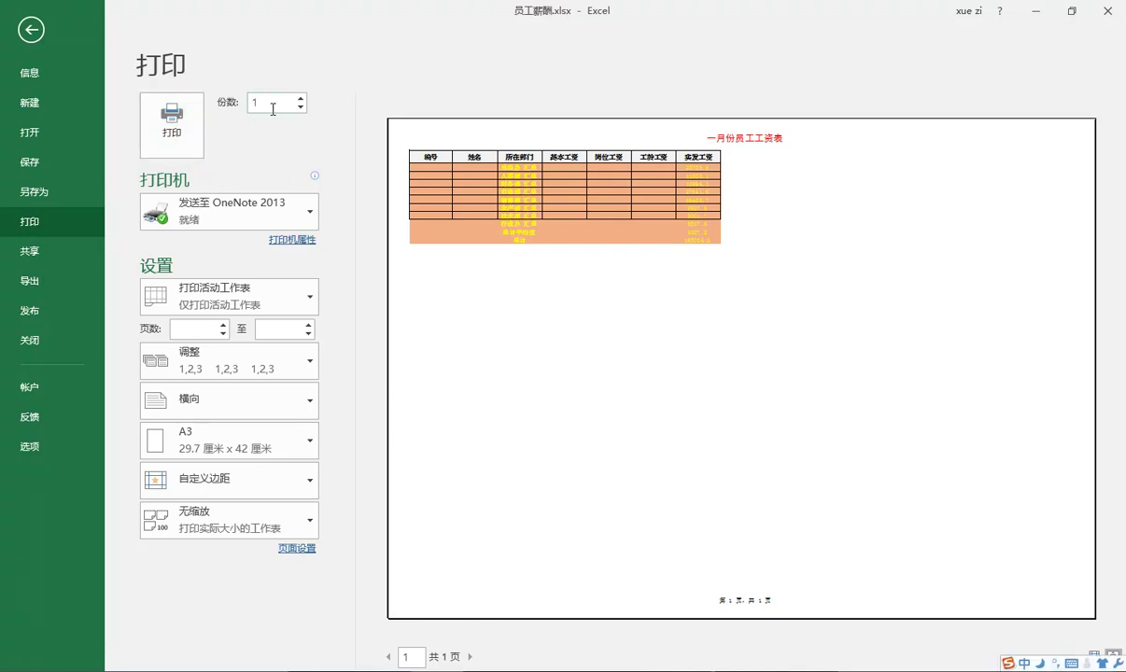
pyautogui.click(183, 131)
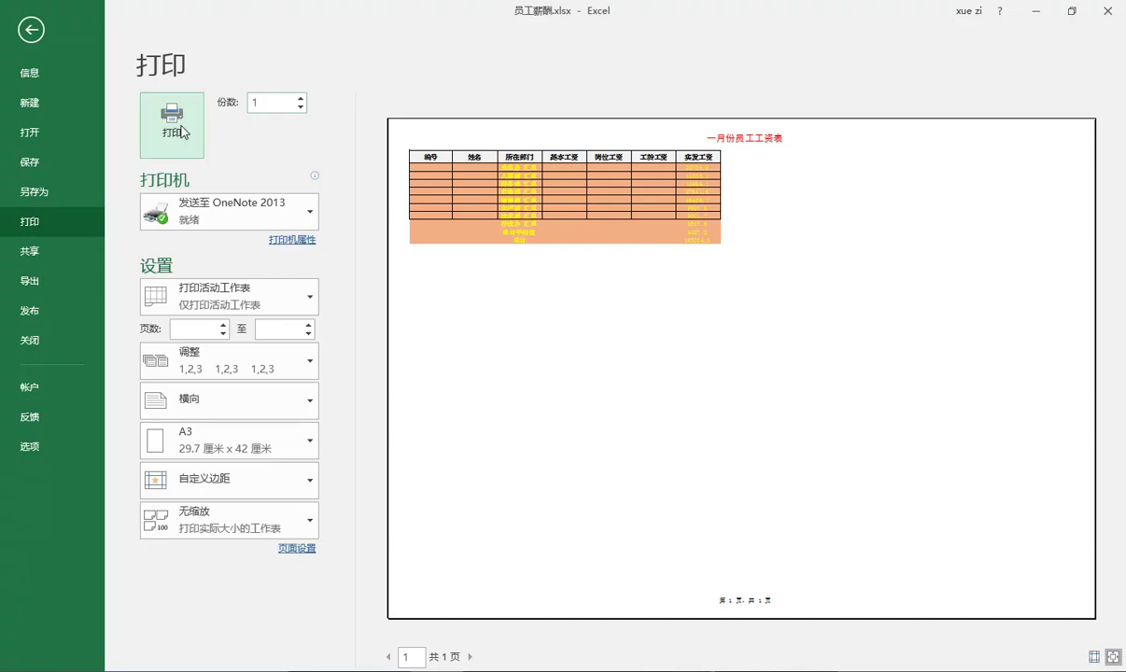